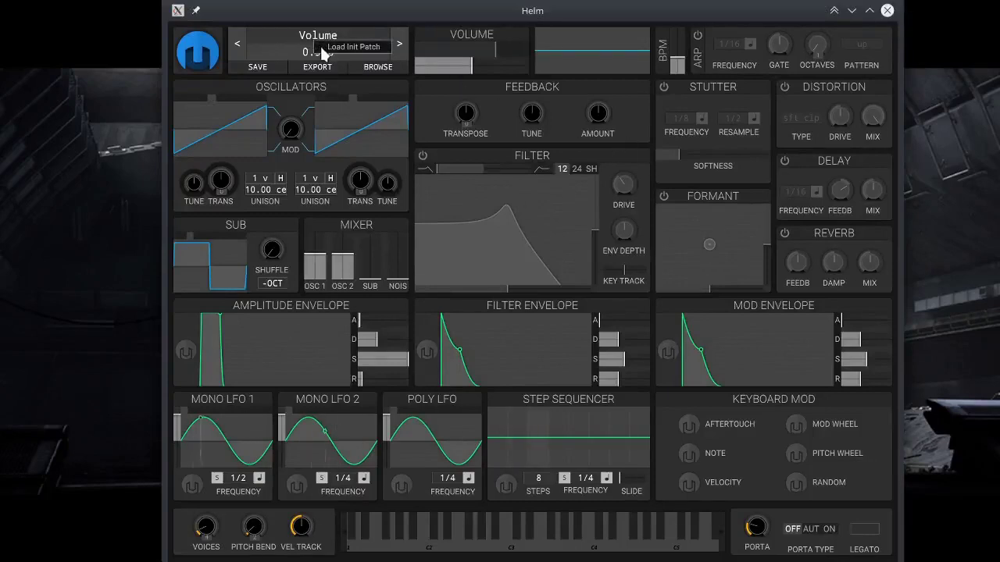
# - Load the init patch and play a few single notes to audition its raw sound
pyautogui.click(322, 46)
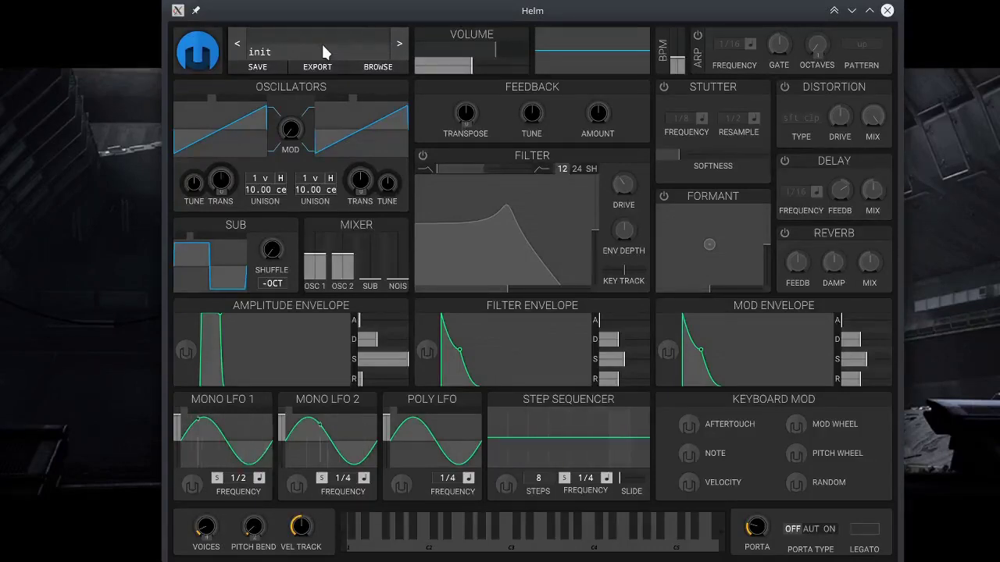
pyautogui.press('a')
pyautogui.press('a')
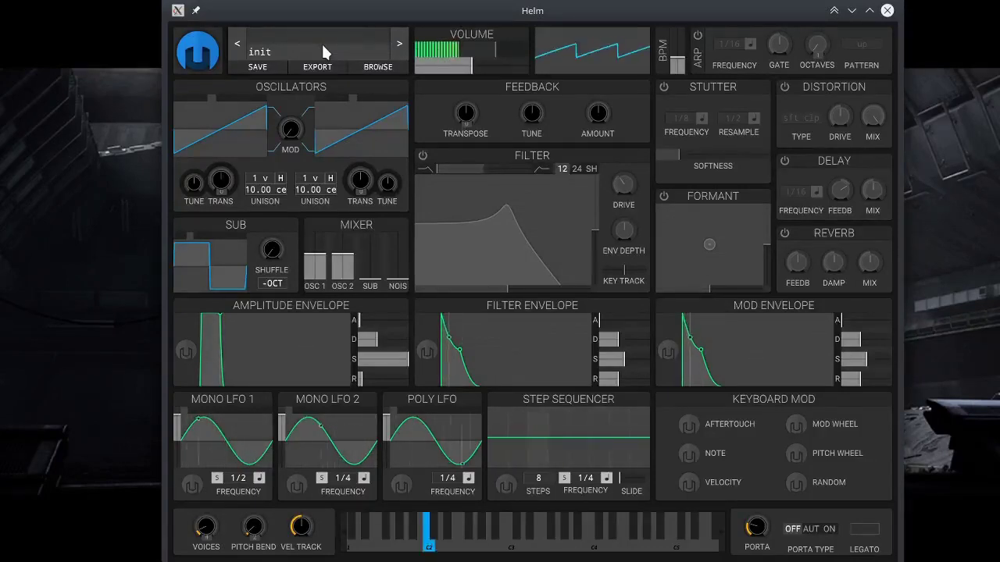
pyautogui.press('g')
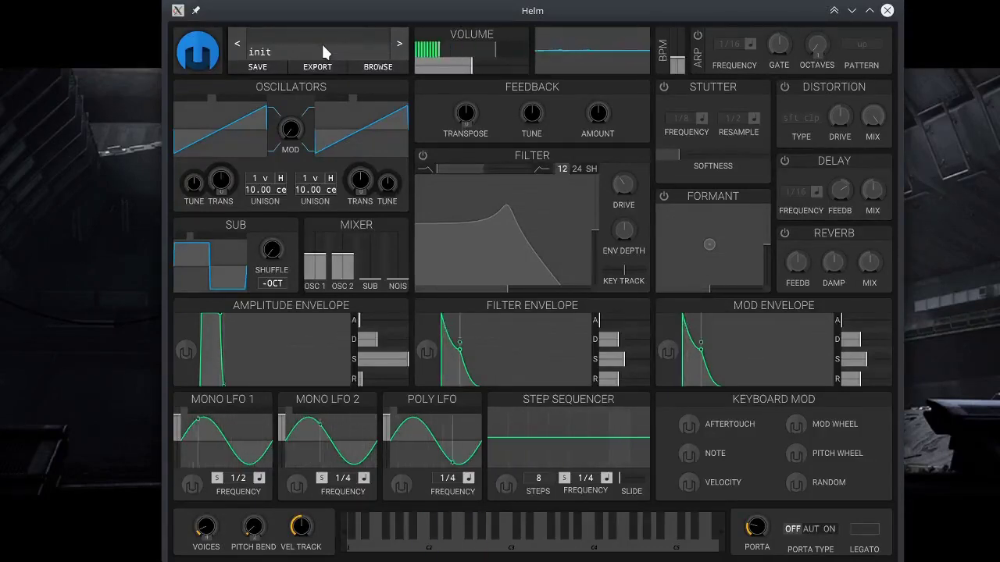
pyautogui.press('e')
pyautogui.press('a')
pyautogui.press('g')
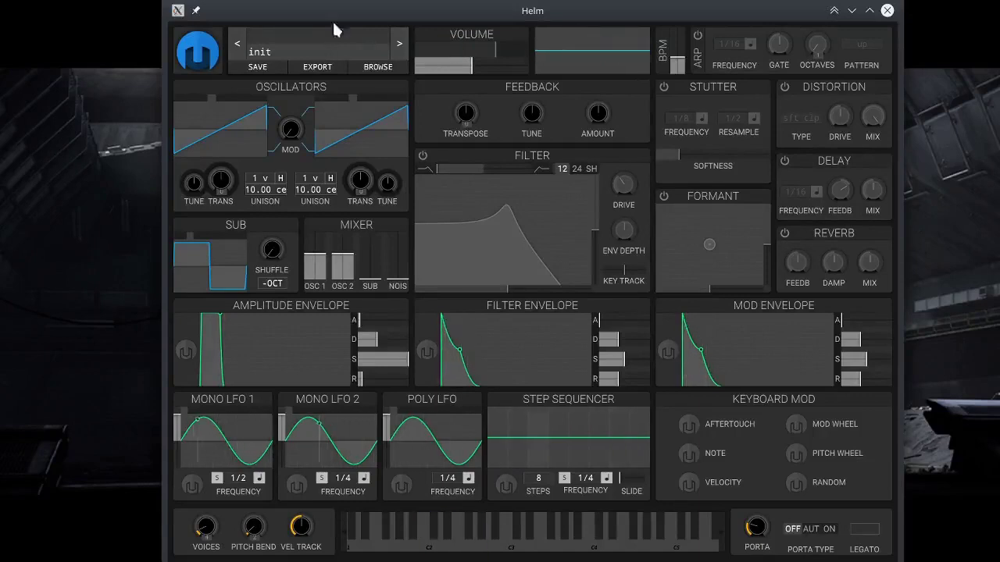
# - Enable the reverb and play a few notes to hear its effect
pyautogui.click(784, 233)
pyautogui.press('e')
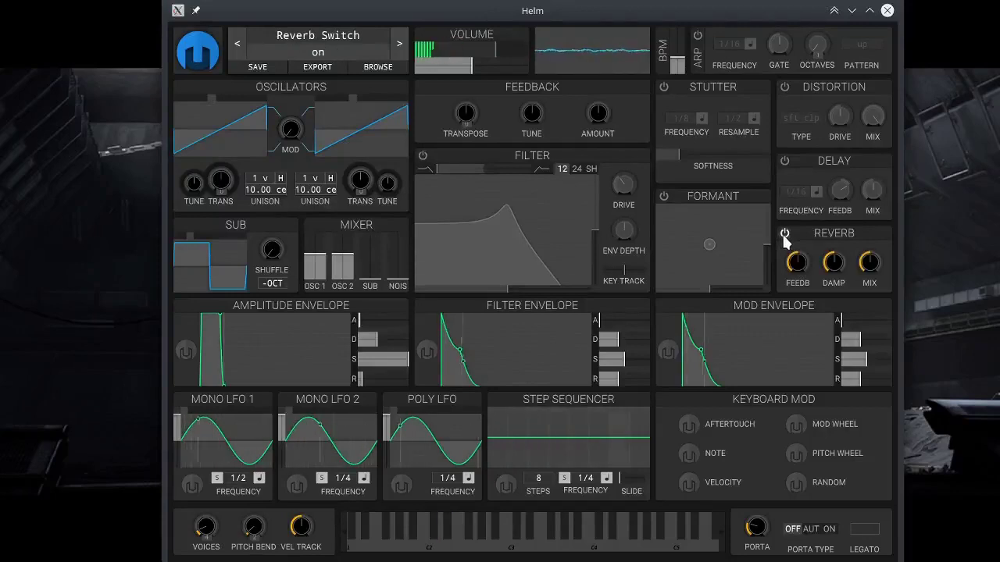
pyautogui.press('a')
pyautogui.press('g')
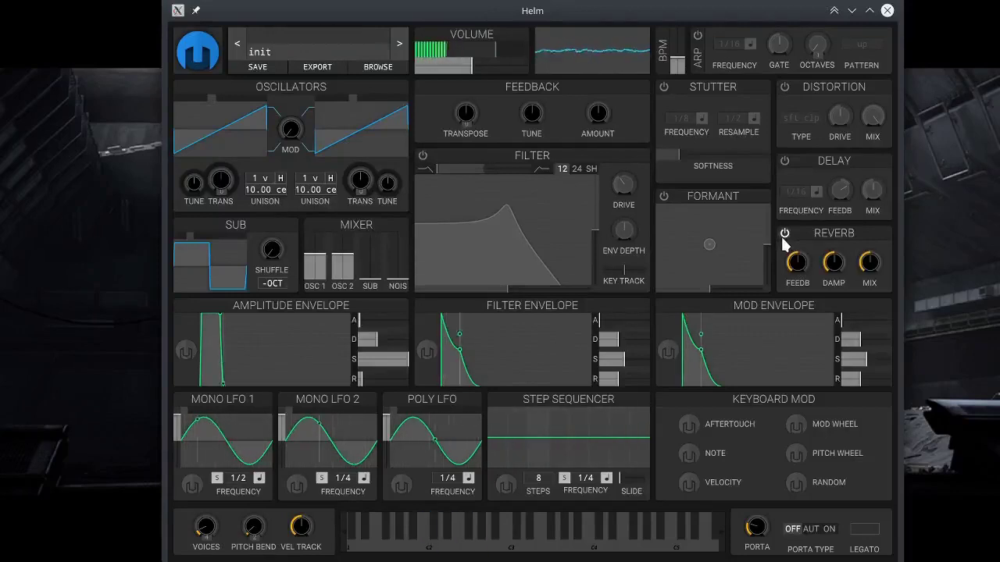
pyautogui.press('e')
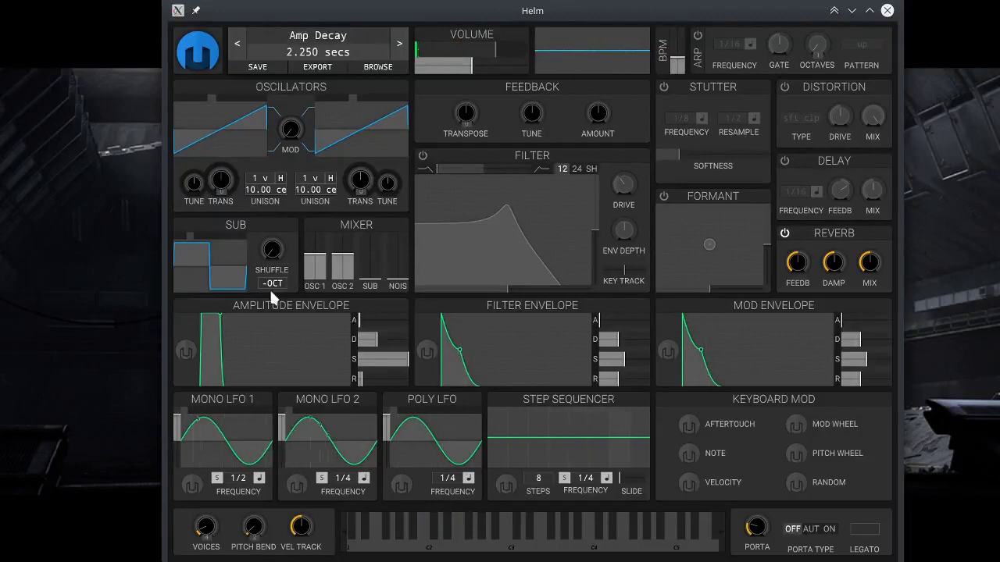
# - Bring the oscillator 2 level in the mixer down to zero and audition the patch with several notes
pyautogui.moveTo(348, 259); pyautogui.dragTo(334, 367)
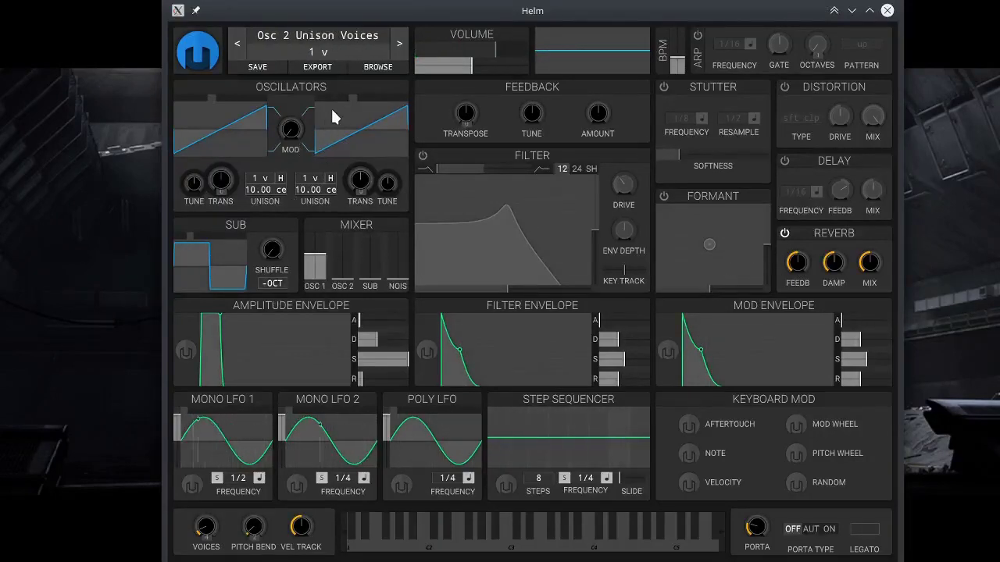
pyautogui.press('a')
pyautogui.press('d')
pyautogui.press('g')
pyautogui.press('a')
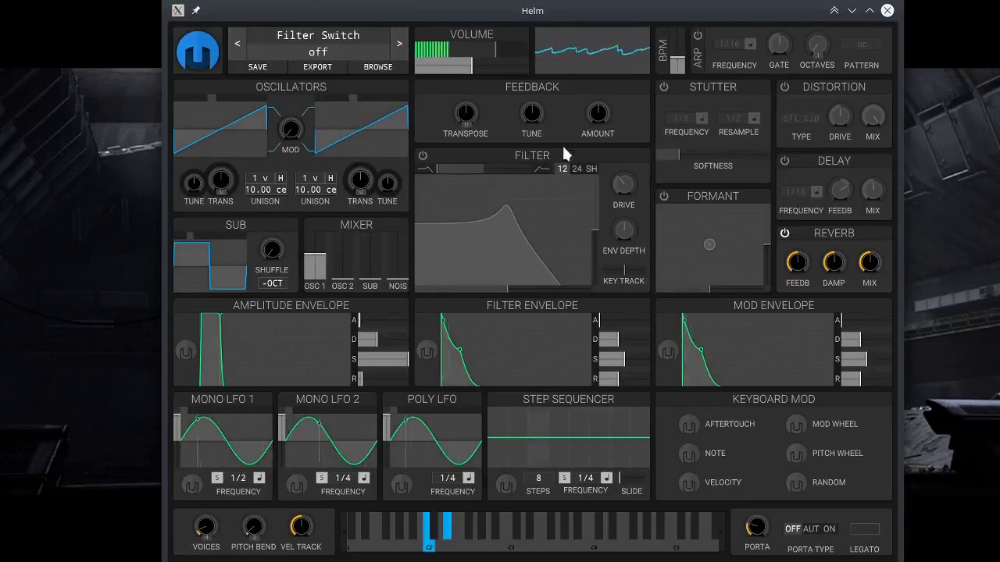
pyautogui.press('d')
pyautogui.press('g')
pyautogui.press('a')
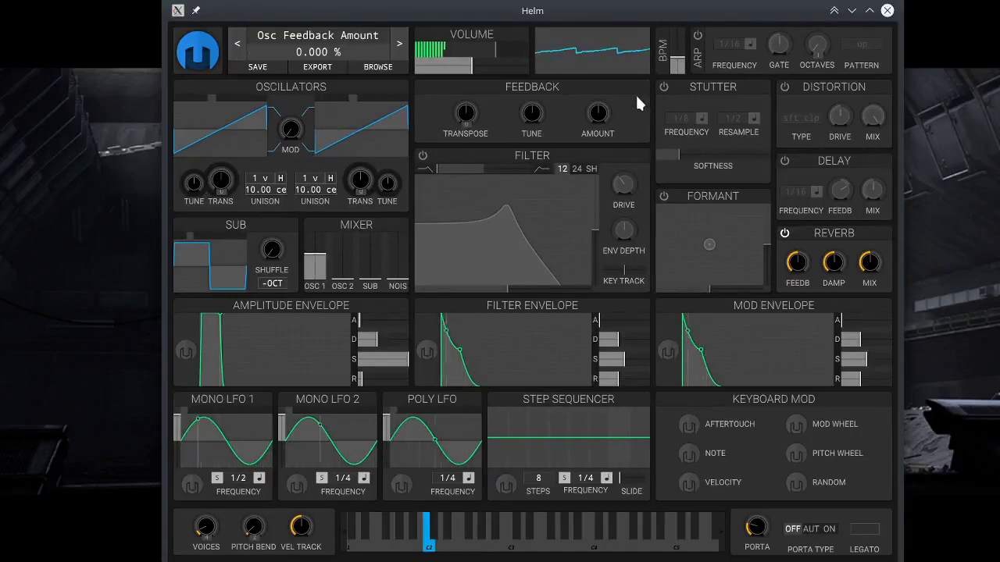
# - Turn on the arpeggiator and play notes to test it at its 1/16 tempo
pyautogui.click(699, 36)
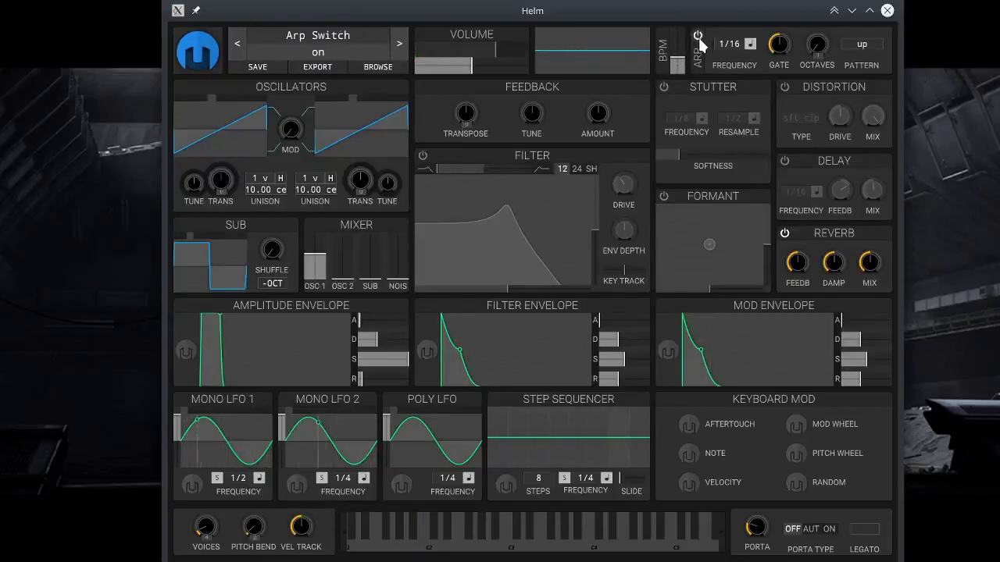
pyautogui.press('a')
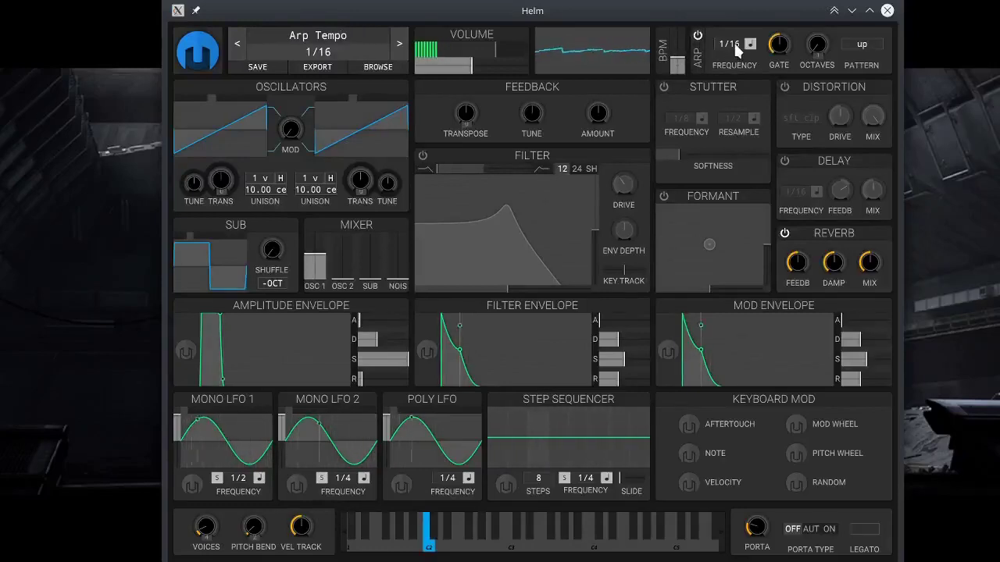
pyautogui.press('e')
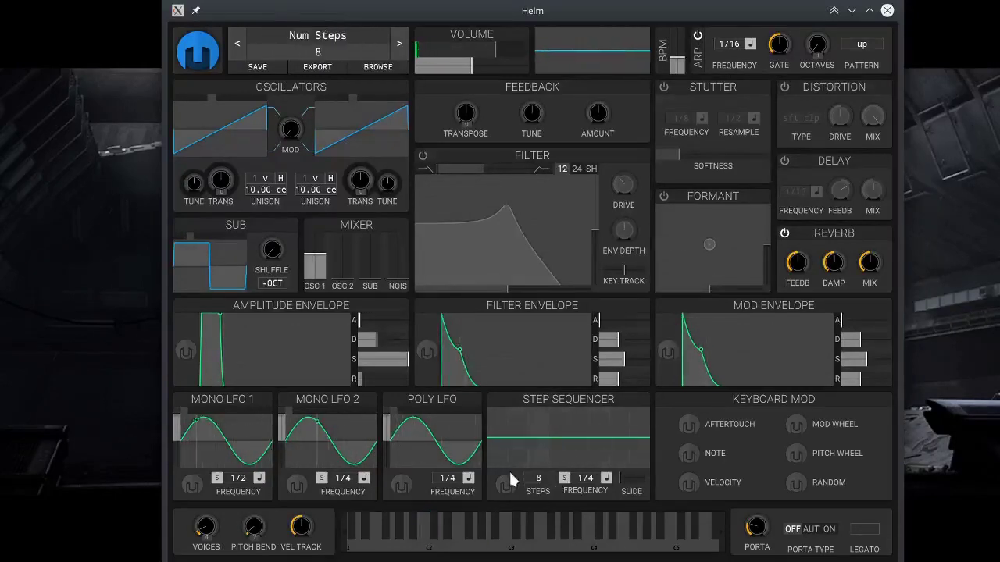
# - Raise step 2 of the step sequencer to 1.000 and assign the sequencer to modulate the arpeggiator's octaves
pyautogui.moveTo(518, 434); pyautogui.dragTo(509, 422)
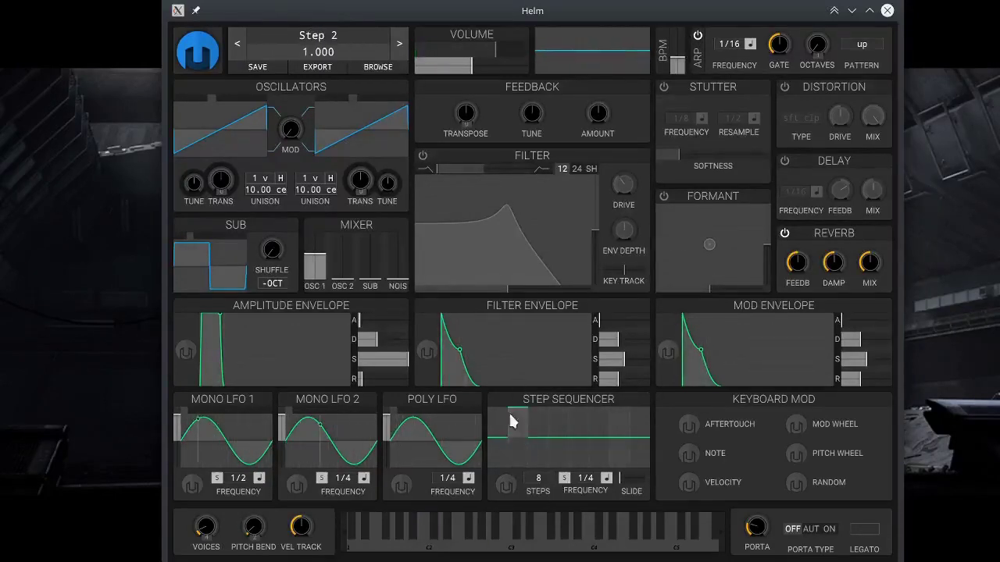
pyautogui.click(507, 486)
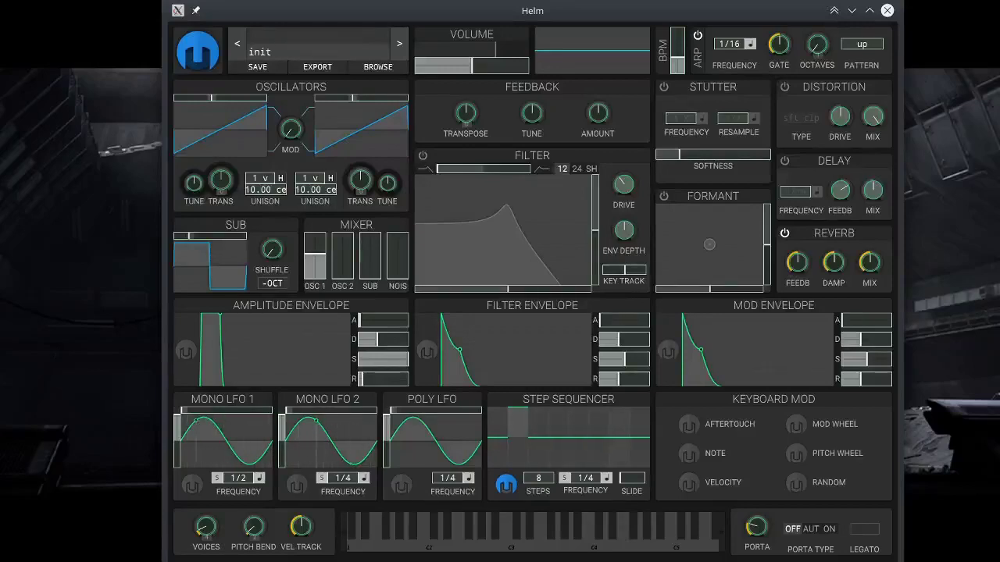
pyautogui.moveTo(817, 44); pyautogui.dragTo(817, 50)
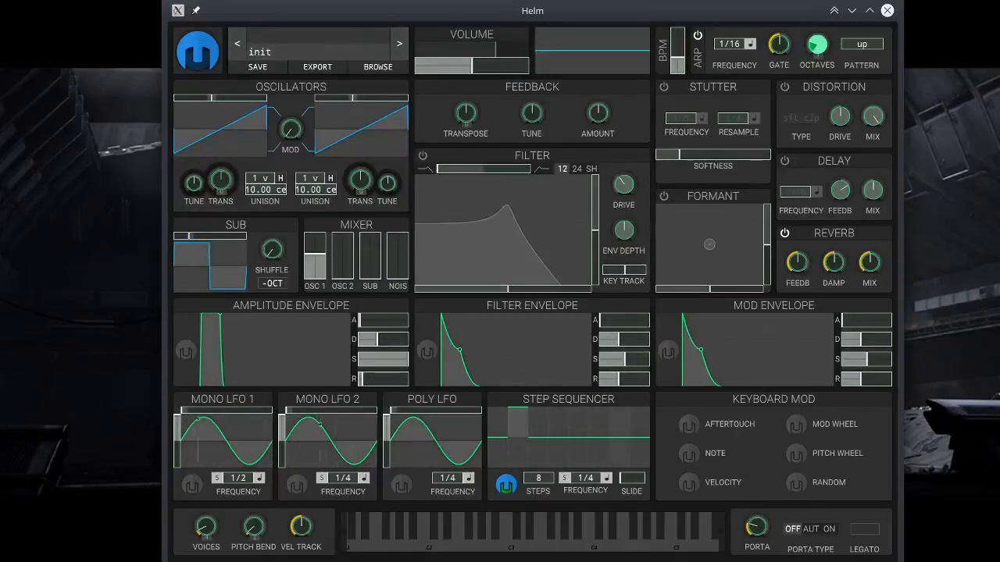
pyautogui.click(506, 486)
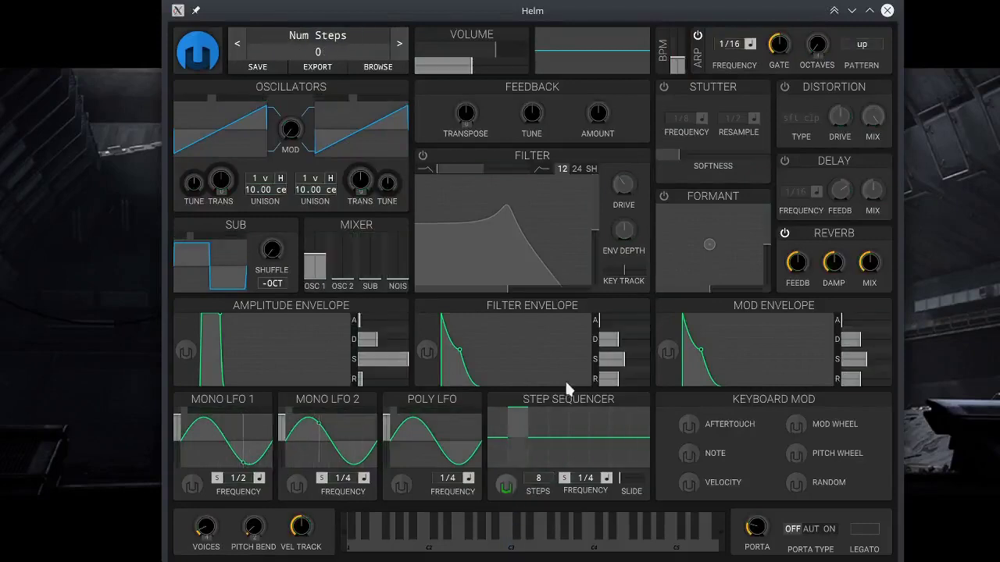
# - Disconnect the step sequencer from the arpeggiator's octaves and reassign it there with a deeper modulation amount
pyautogui.rightClick(817, 44)
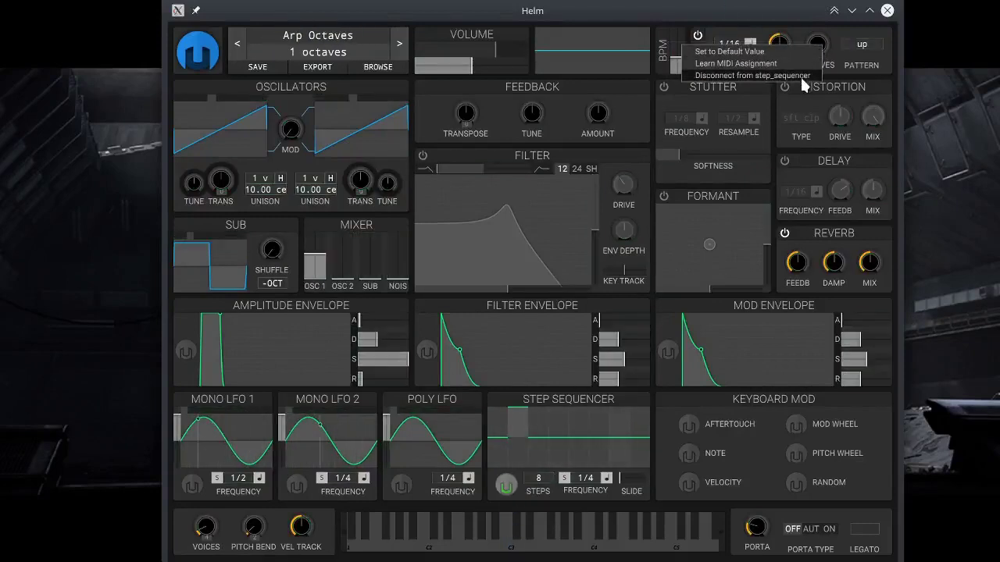
pyautogui.click(799, 73)
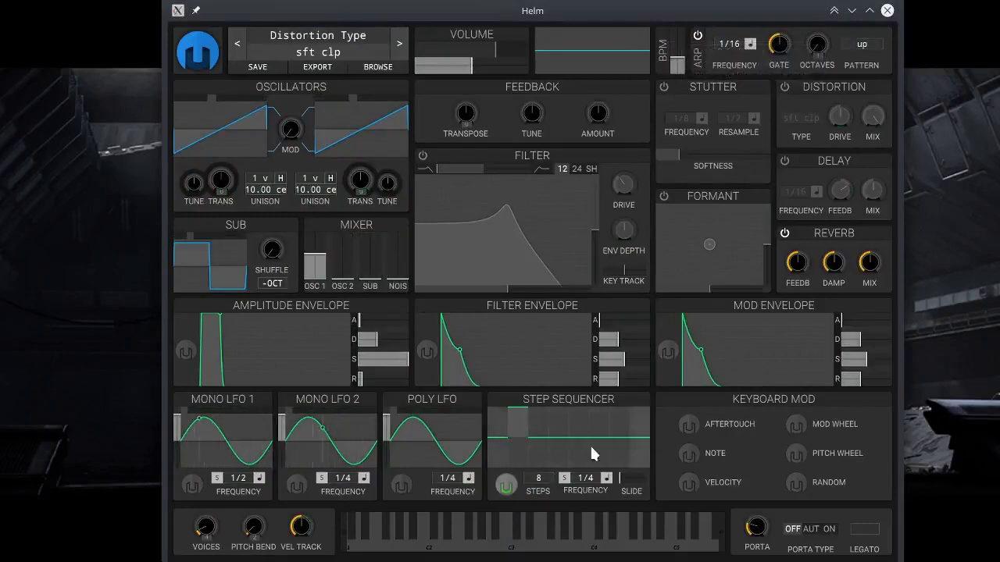
pyautogui.click(506, 485)
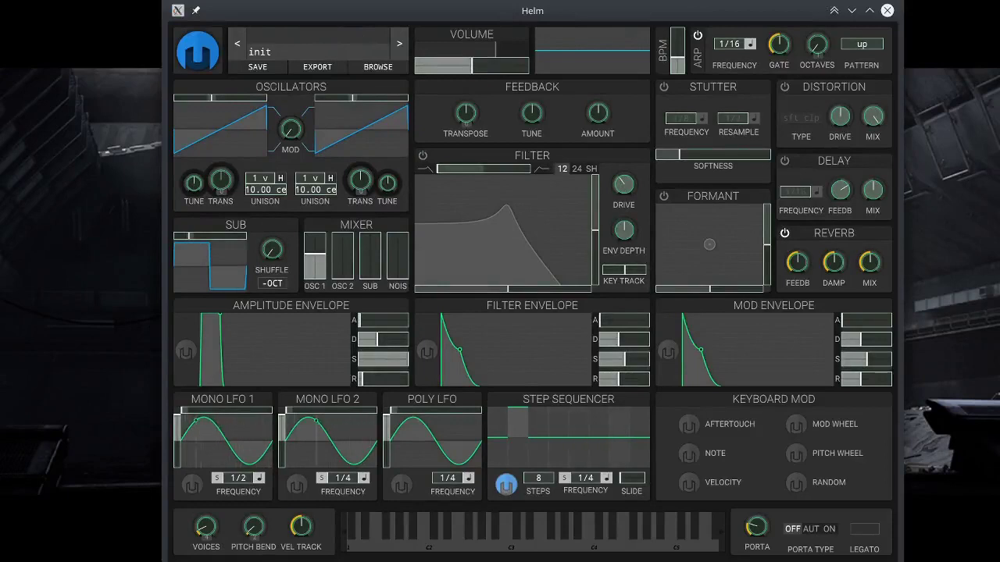
pyautogui.moveTo(817, 53)
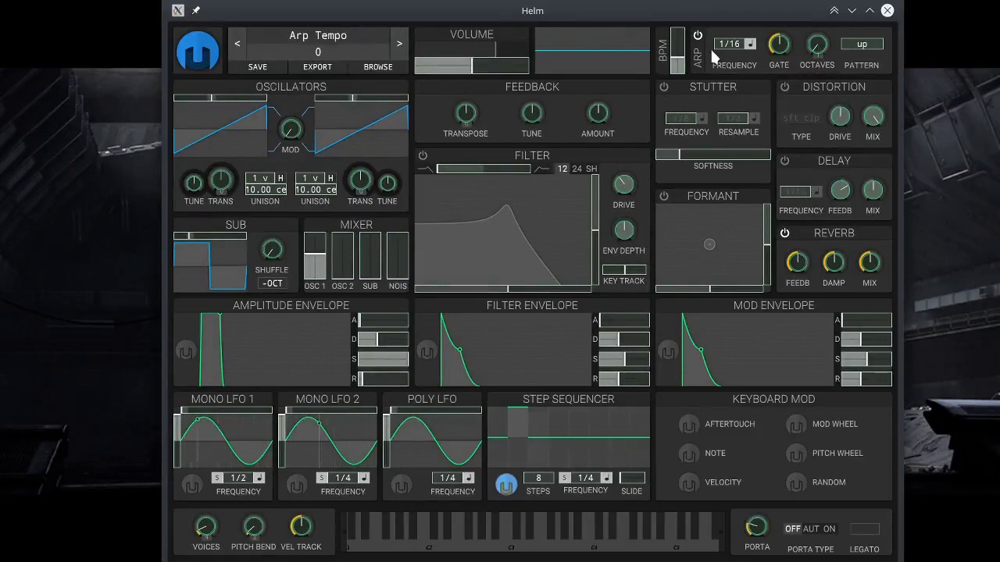
pyautogui.scroll(1, 817, 53)
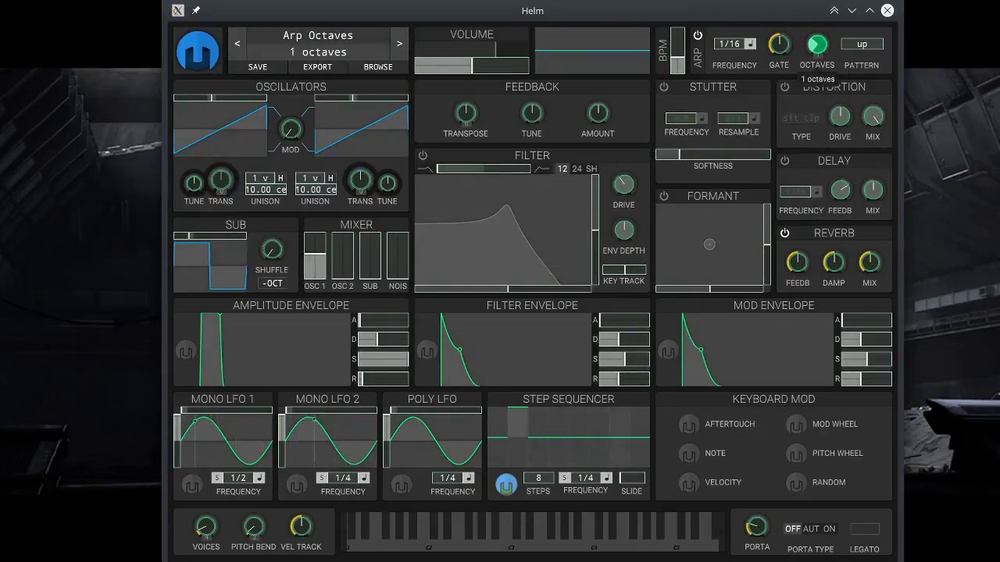
pyautogui.click(506, 486)
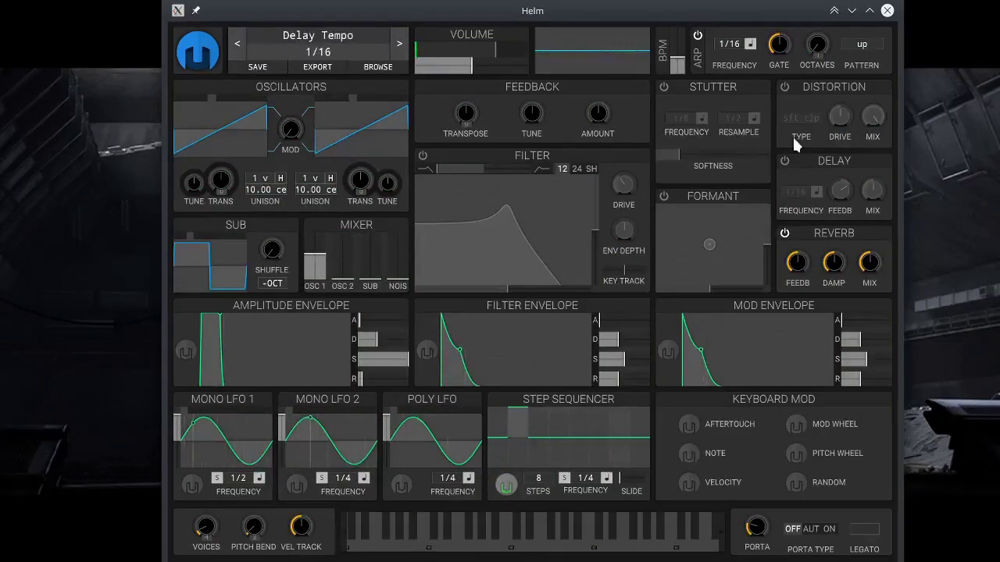
# - Enable the delay, lower its mix, set its frequency to 1/4, and audition the result with held notes
pyautogui.click(785, 160)
pyautogui.moveTo(873, 190); pyautogui.dragTo(873, 205)
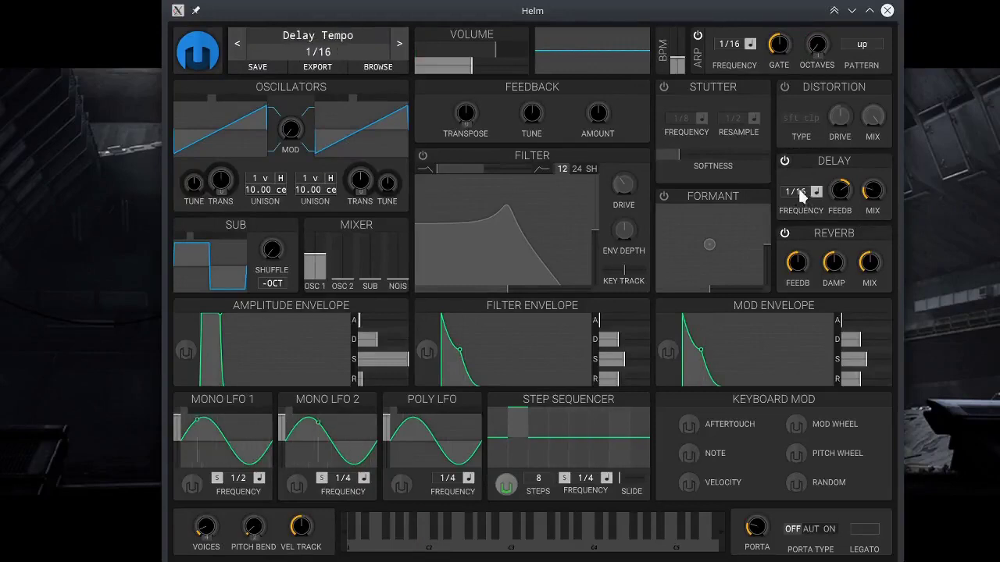
pyautogui.moveTo(797, 186); pyautogui.dragTo(797, 178)
pyautogui.press('a')
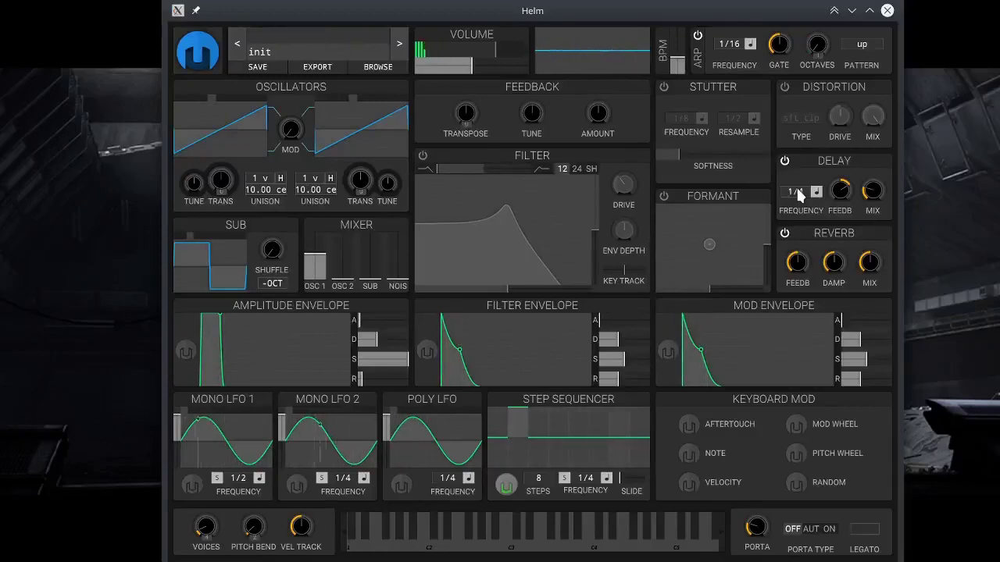
pyautogui.press('a')
pyautogui.press('e')
pyautogui.press('g')
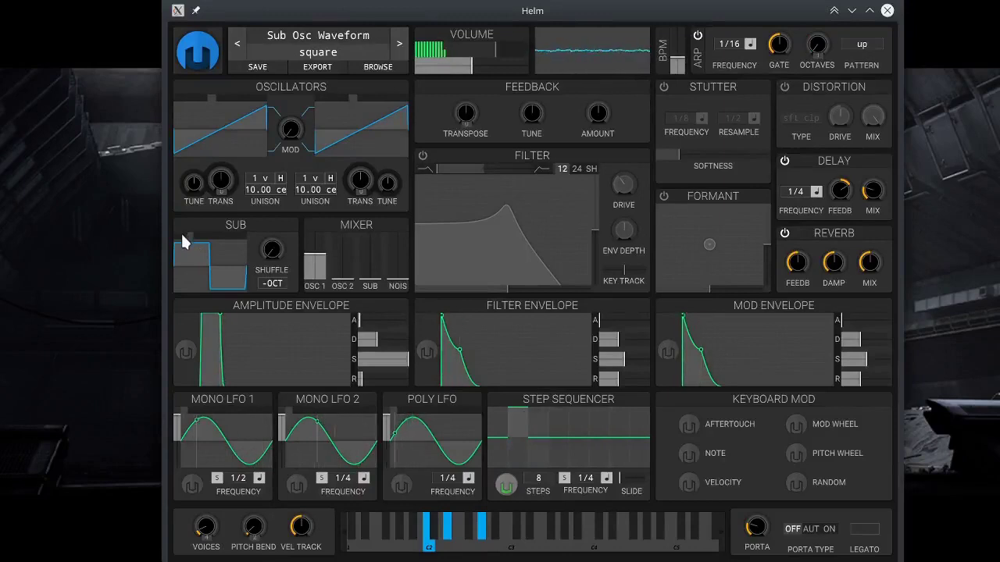
# - Change the sub oscillator's waveform to a sine and raise its mixer level to about 0.24
pyautogui.scroll(2, 180, 234)
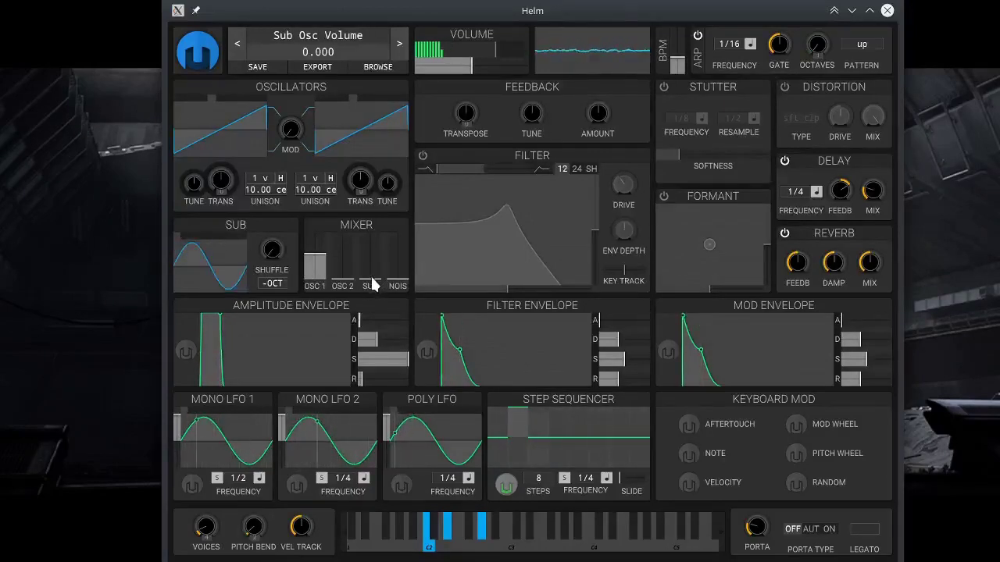
pyautogui.moveTo(372, 284); pyautogui.dragTo(373, 261)
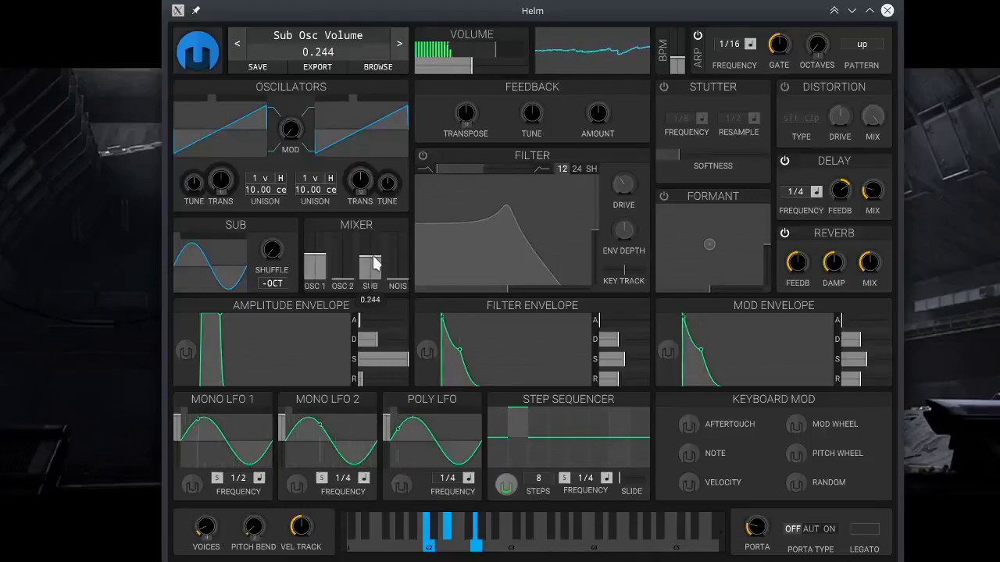
pyautogui.moveTo(374, 264); pyautogui.dragTo(373, 265)
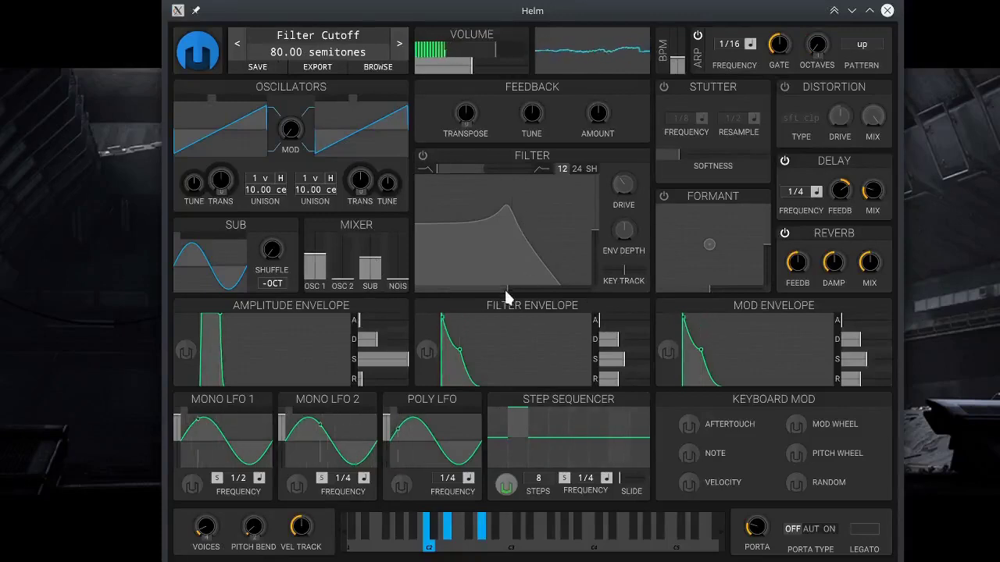
# - Enable the filter with its cutoff fully open at 127.0 semitones and slightly reduce its resonance
pyautogui.moveTo(504, 287); pyautogui.dragTo(602, 293)
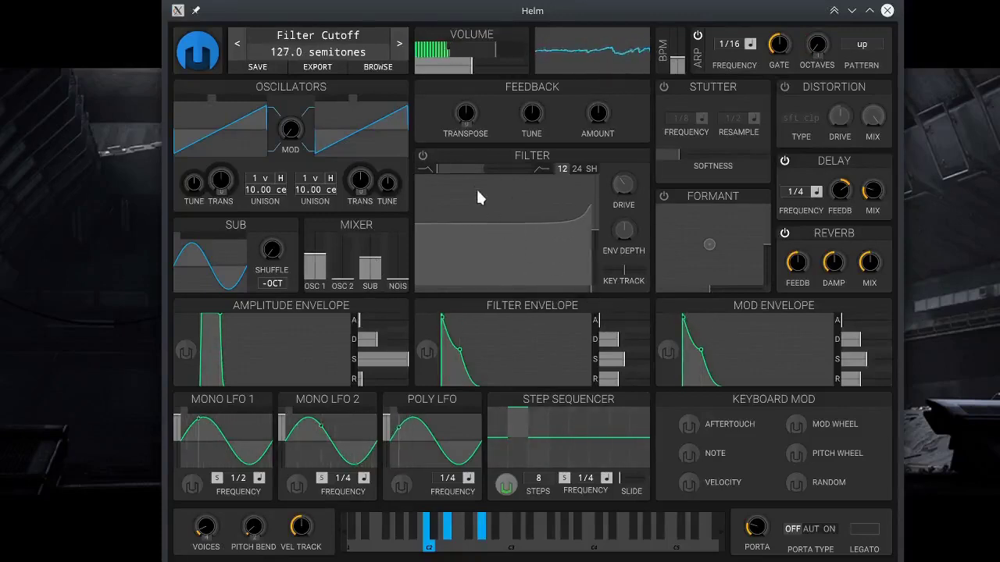
pyautogui.click(423, 157)
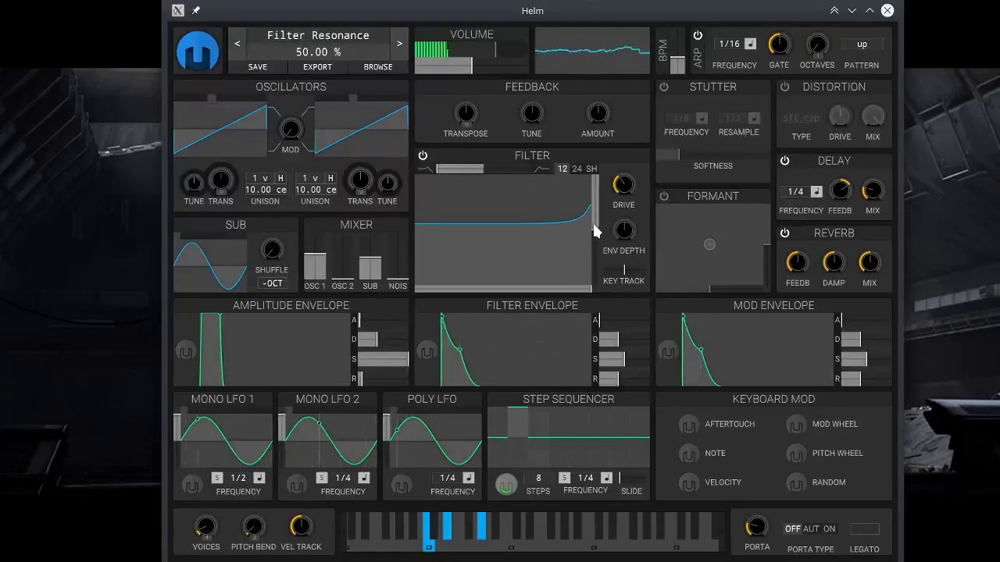
pyautogui.moveTo(594, 220); pyautogui.dragTo(602, 250)
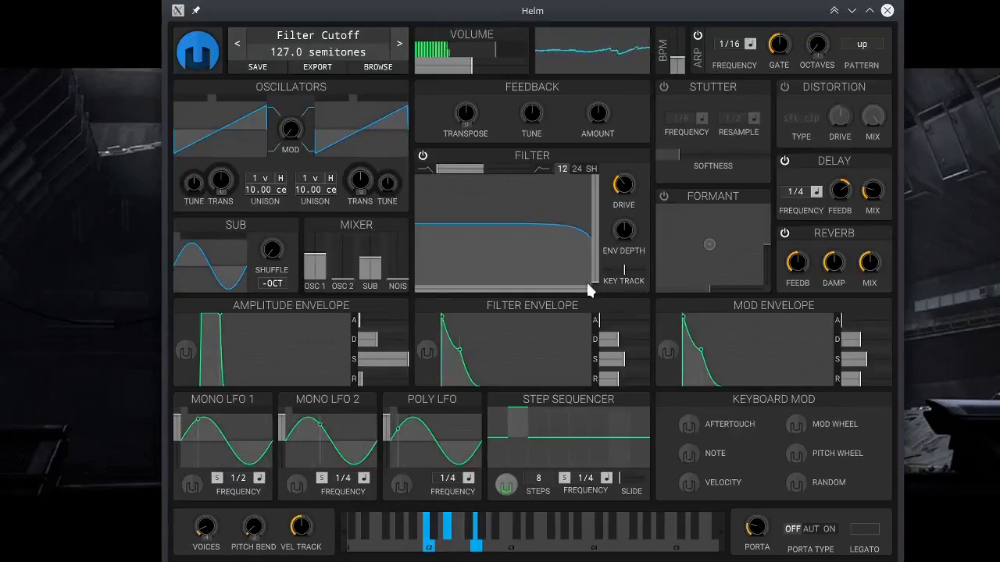
pyautogui.click(586, 280)
pyautogui.moveTo(595, 243); pyautogui.dragTo(592, 288)
pyautogui.click(583, 288)
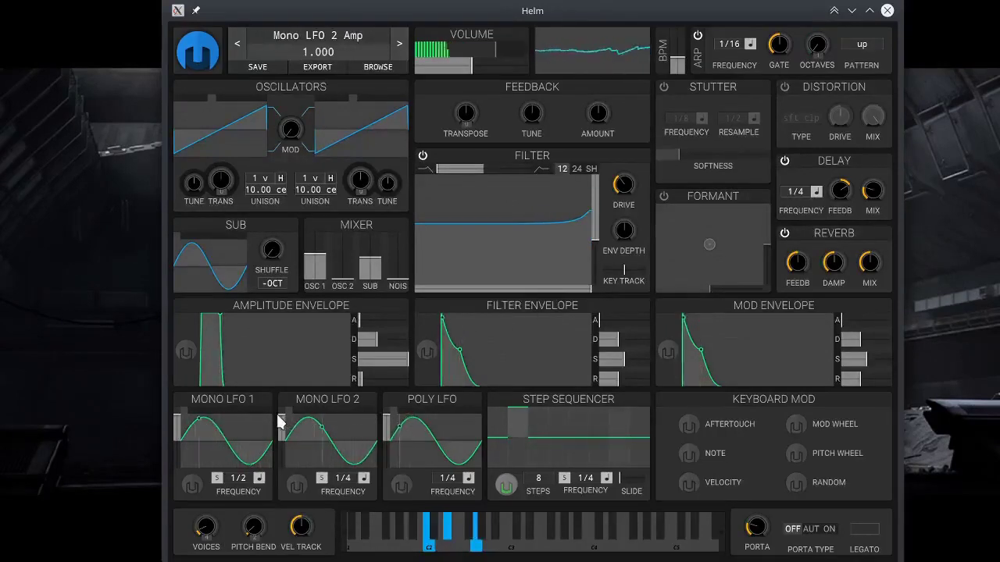
# - Set Mono LFO 2's amplitude to about 0.451 and its frequency to 4/1
pyautogui.moveTo(282, 422); pyautogui.dragTo(286, 435)
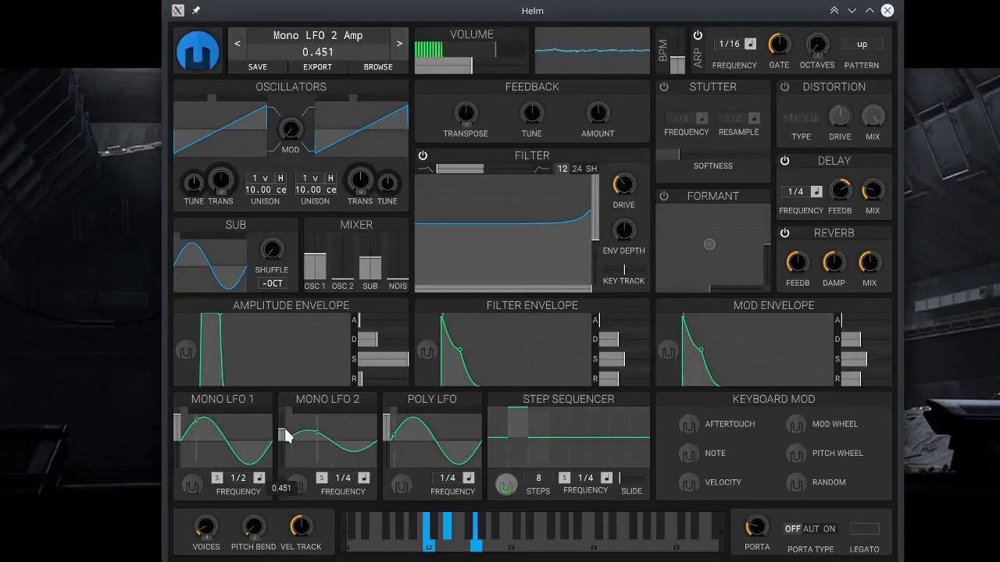
pyautogui.moveTo(342, 478); pyautogui.dragTo(342, 453)
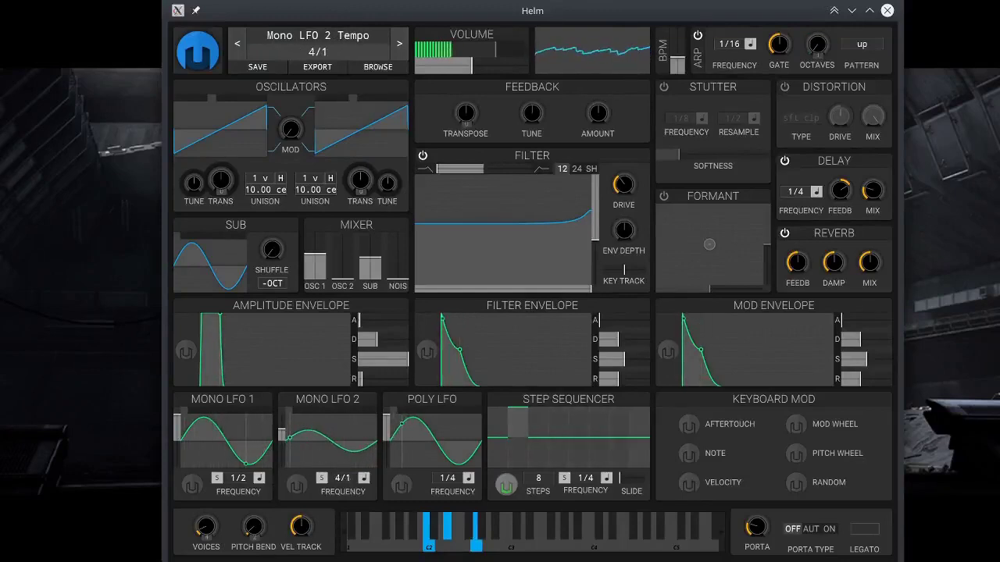
# - Modulate the filter cutoff with Mono LFO 2 by about -35.3 semitones and lower the cutoff itself to about 107.3 semitones
pyautogui.click(303, 483)
pyautogui.moveTo(504, 287); pyautogui.dragTo(474, 289)
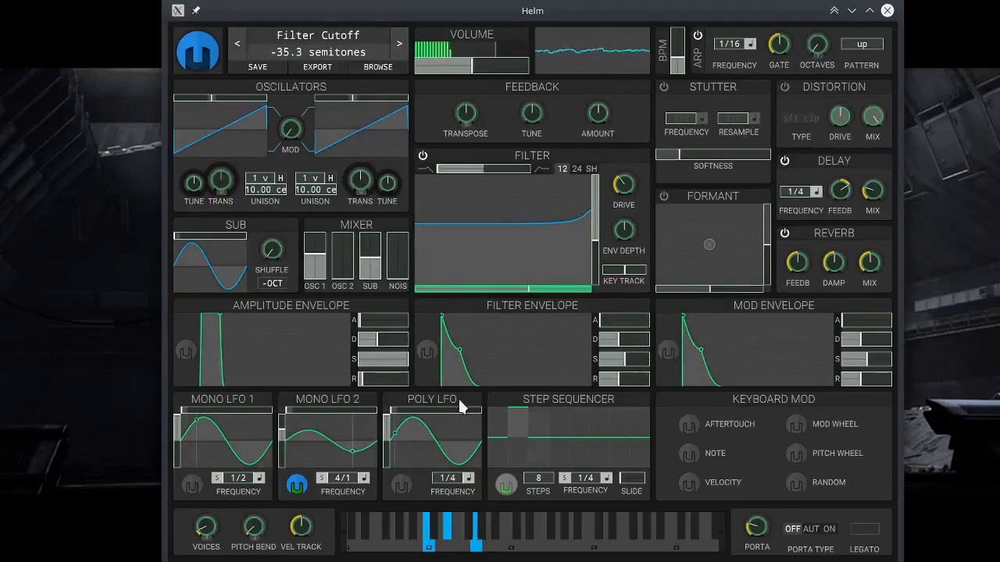
pyautogui.click(297, 485)
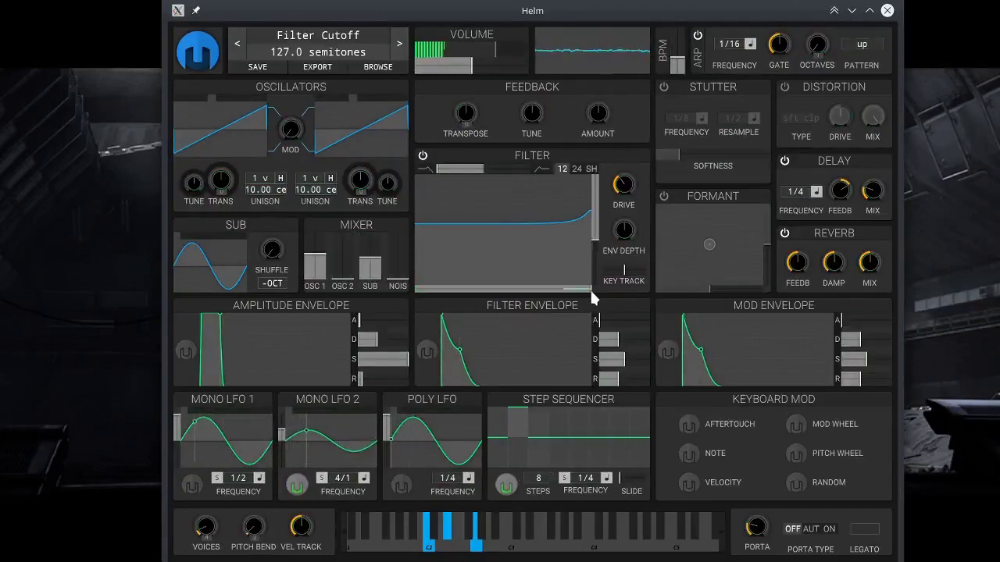
pyautogui.moveTo(589, 288); pyautogui.dragTo(573, 293)
pyautogui.moveTo(567, 288); pyautogui.dragTo(556, 286)
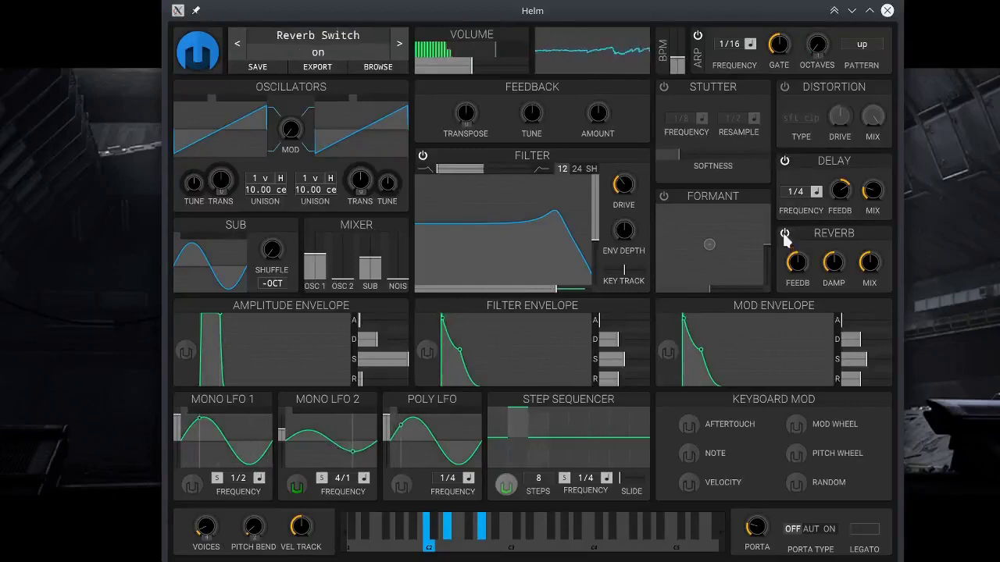
pyautogui.moveTo(834, 263); pyautogui.dragTo(798, 264)
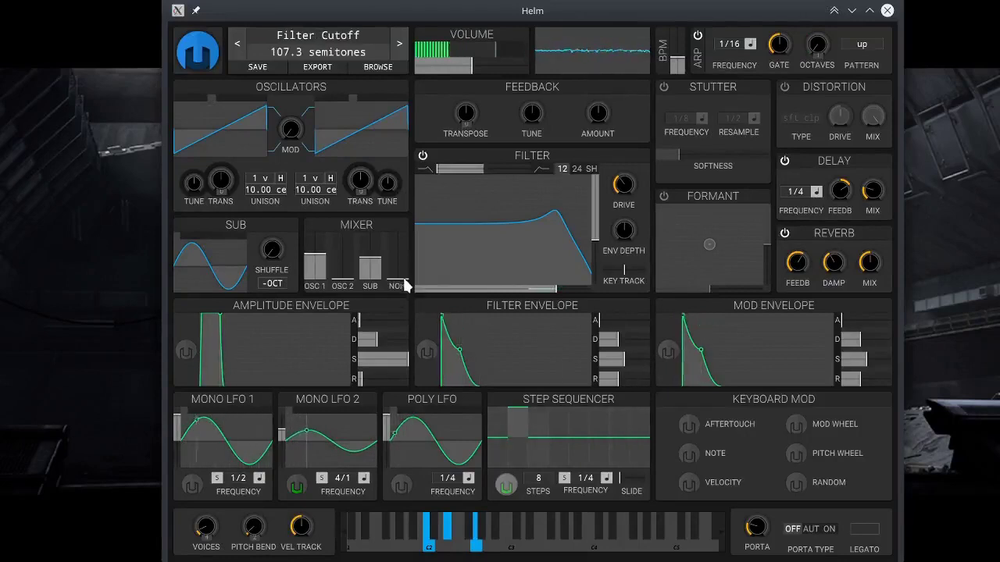
# - Bring noise into the mixer at a level of about 0.056
pyautogui.moveTo(404, 286); pyautogui.dragTo(402, 272)
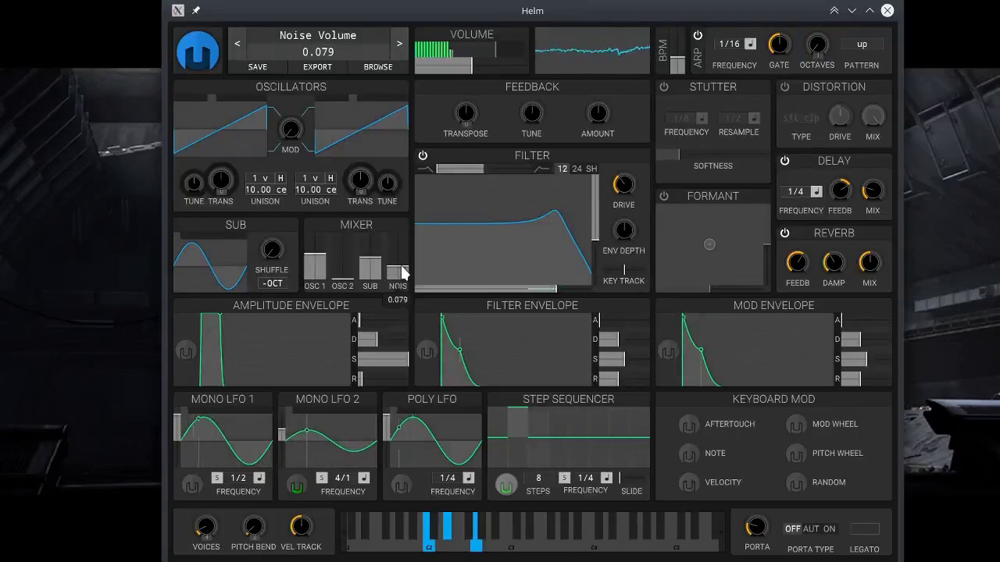
pyautogui.moveTo(403, 272); pyautogui.dragTo(403, 275)
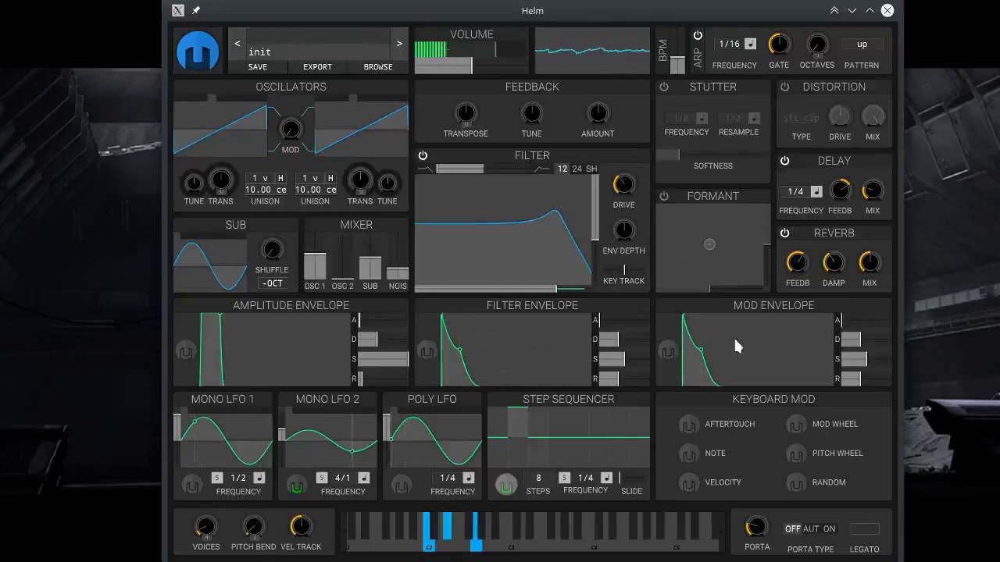
# - Enable the distortion with its mix at zero and gradually raise the mix to about 0.68
pyautogui.moveTo(871, 117); pyautogui.dragTo(845, 104)
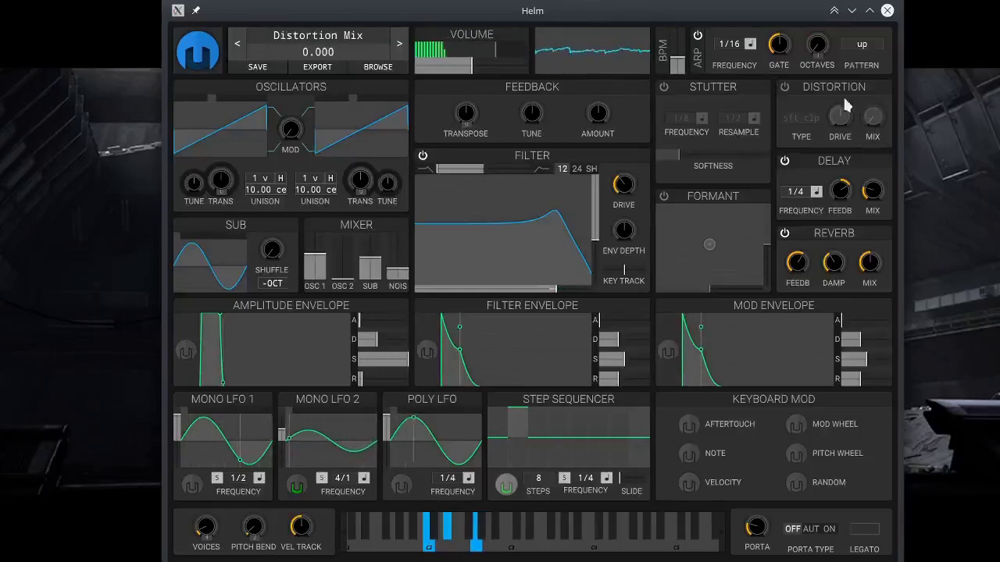
pyautogui.click(790, 91)
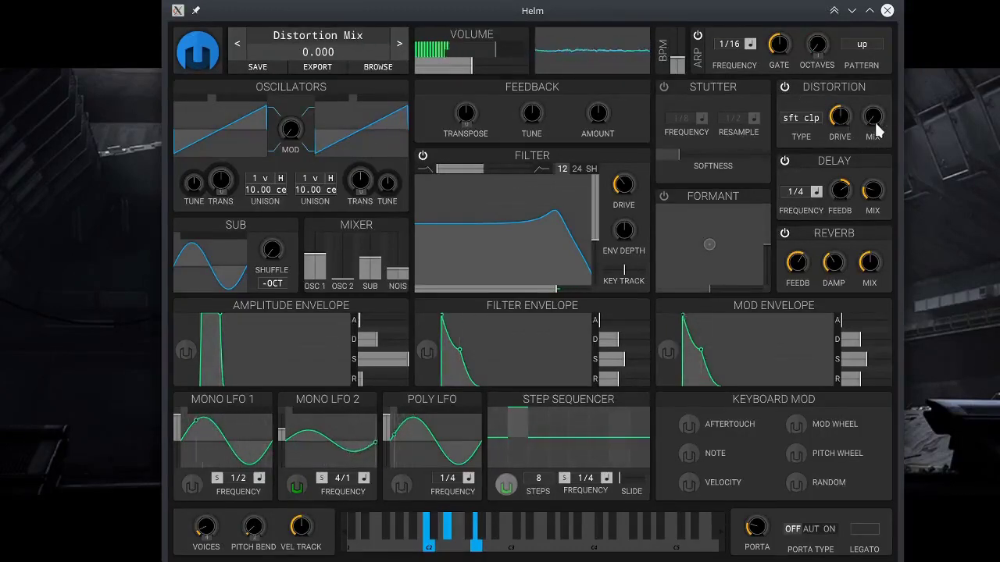
pyautogui.moveTo(873, 129); pyautogui.dragTo(873, 109)
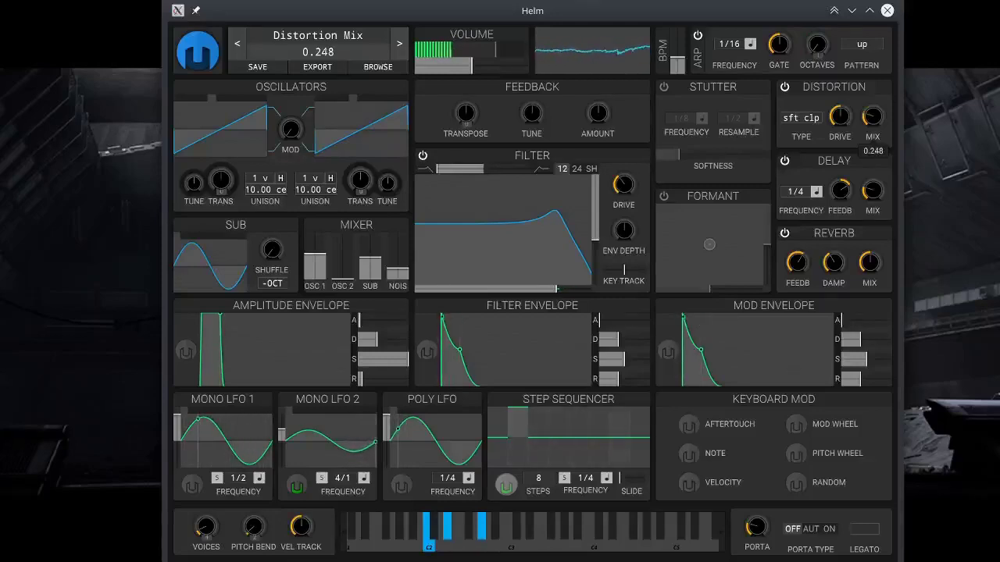
pyautogui.moveTo(872, 116); pyautogui.dragTo(873, 93)
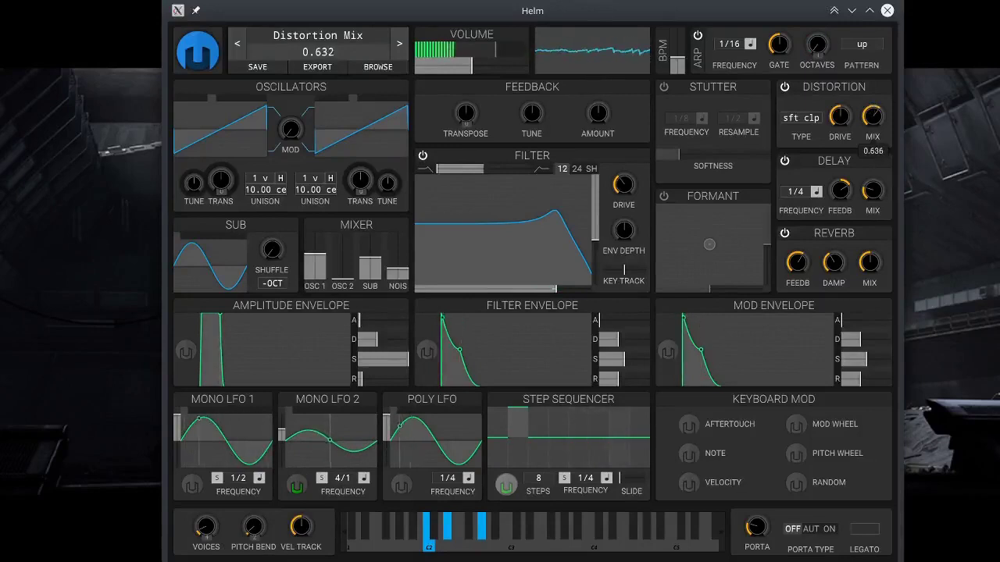
pyautogui.moveTo(872, 115); pyautogui.dragTo(872, 113)
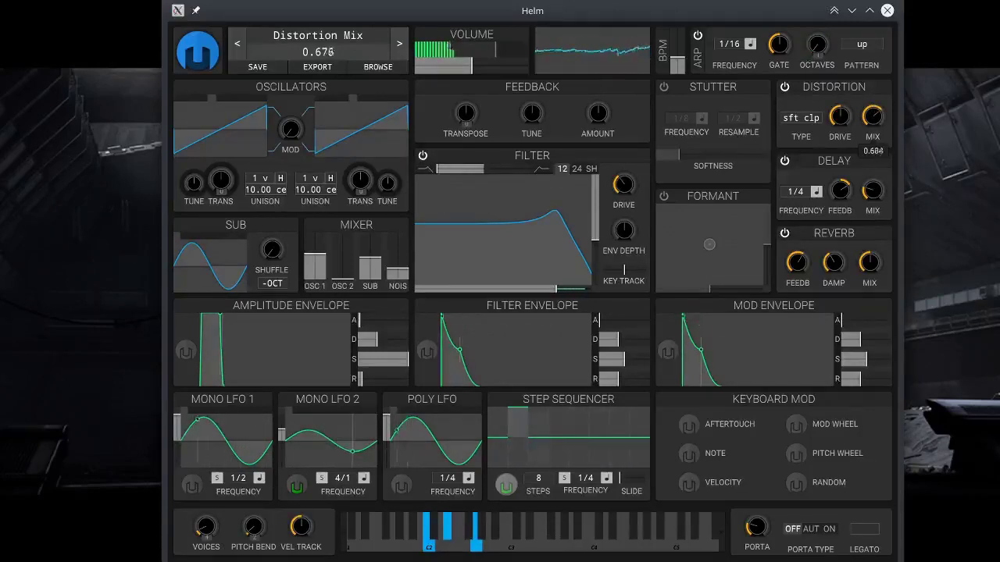
# - Change the distortion type to Hard Clip, increase its drive and lower its mix
pyautogui.click(809, 116)
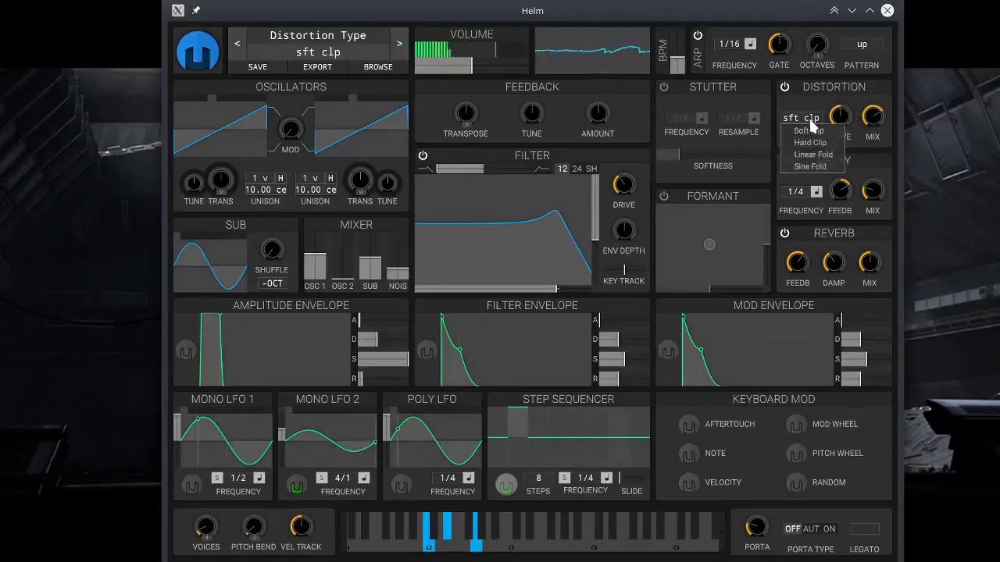
pyautogui.click(809, 140)
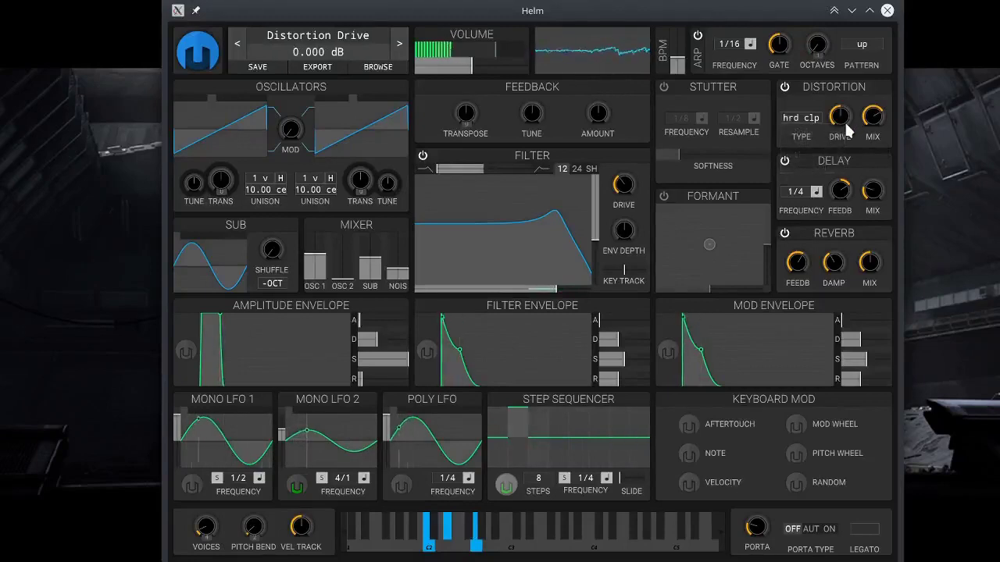
pyautogui.moveTo(875, 123); pyautogui.dragTo(872, 136)
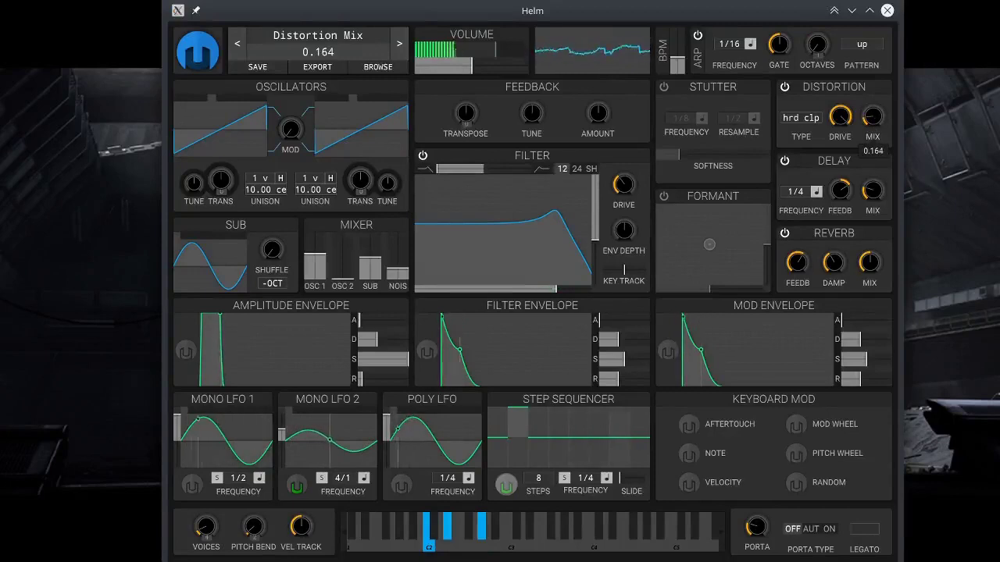
pyautogui.moveTo(872, 115); pyautogui.dragTo(873, 115)
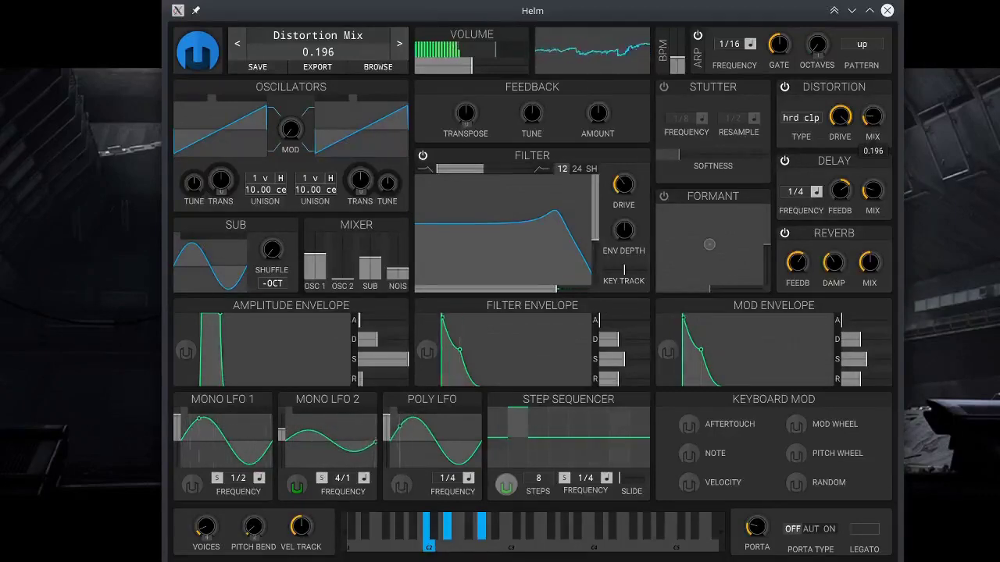
pyautogui.moveTo(873, 115); pyautogui.dragTo(872, 78)
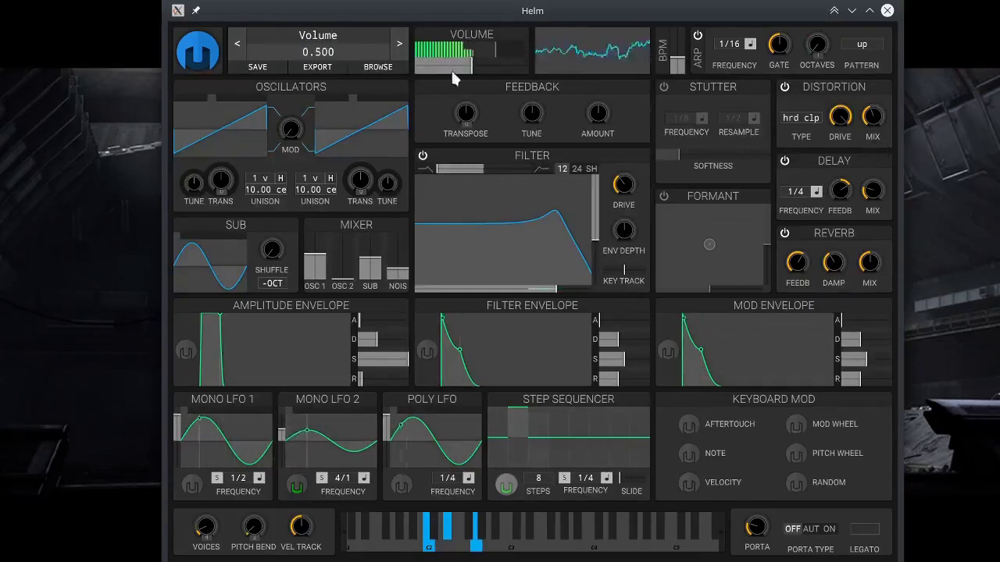
# - Lower the master volume to slightly below 0.396
pyautogui.scroll(-5, 469, 64)
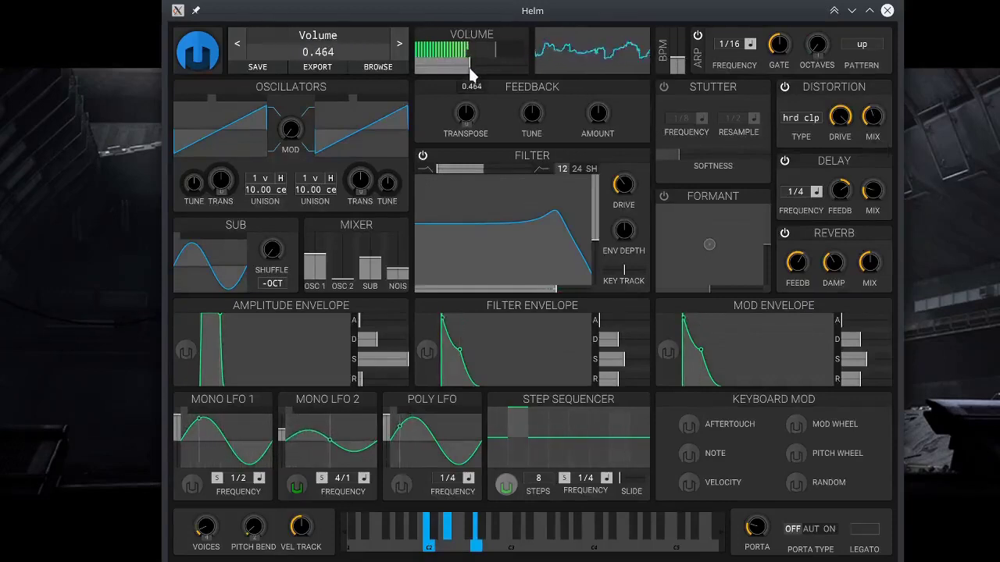
pyautogui.scroll(-8, 468, 68)
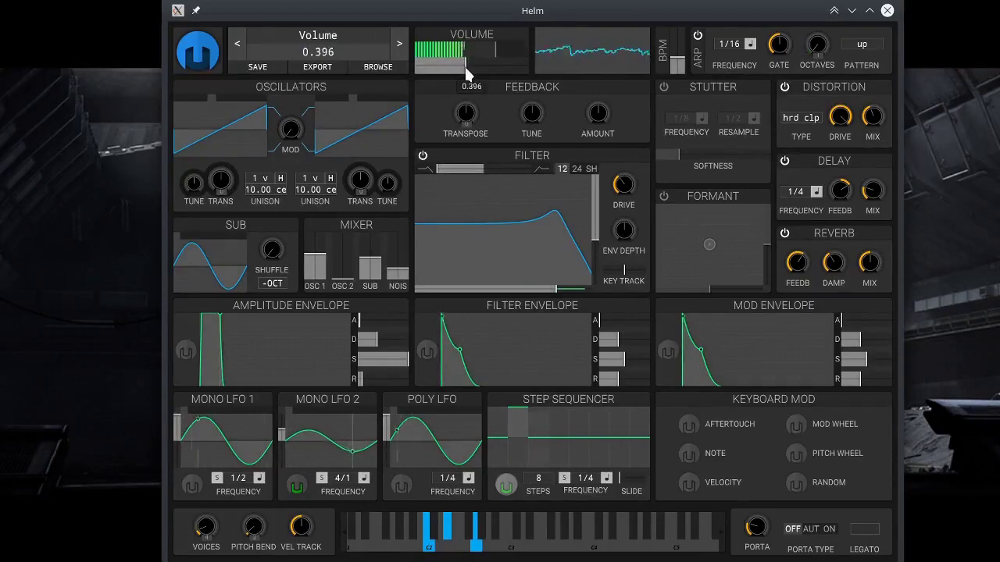
pyautogui.scroll(-3, 462, 67)
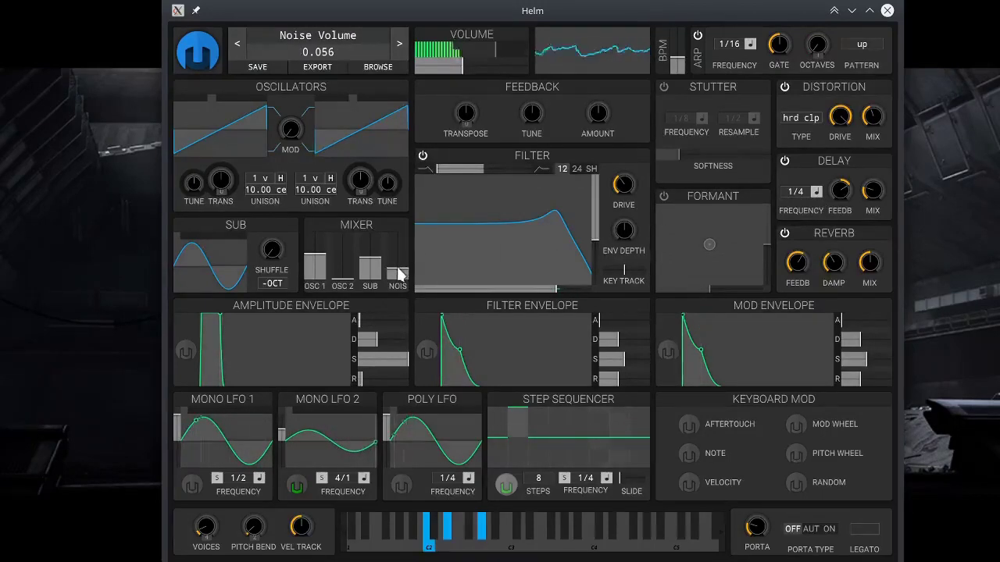
# - Raise the mixer's noise level to about 0.092 and slightly increase the filter's resonance
pyautogui.moveTo(396, 272); pyautogui.dragTo(396, 270)
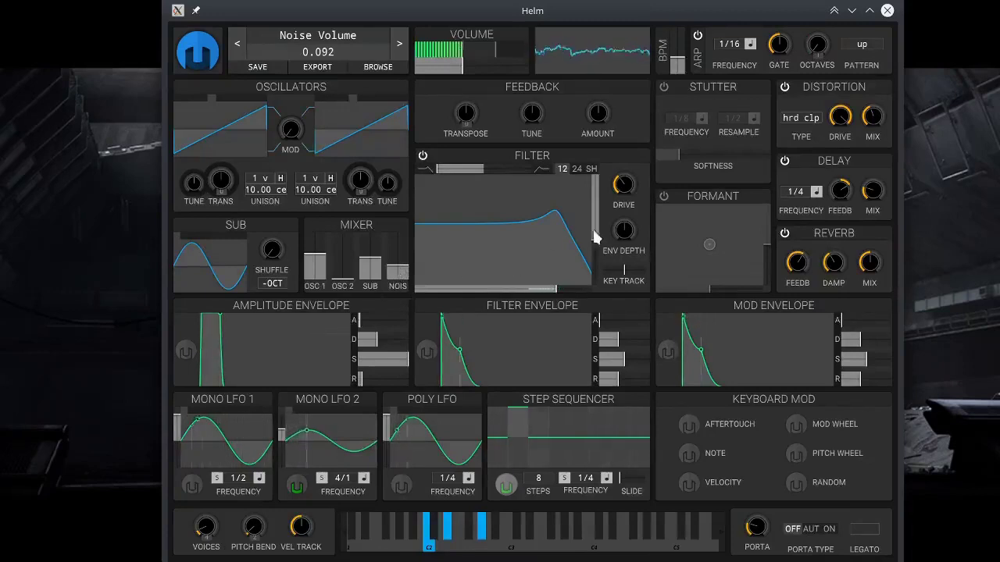
pyautogui.moveTo(593, 235); pyautogui.dragTo(593, 229)
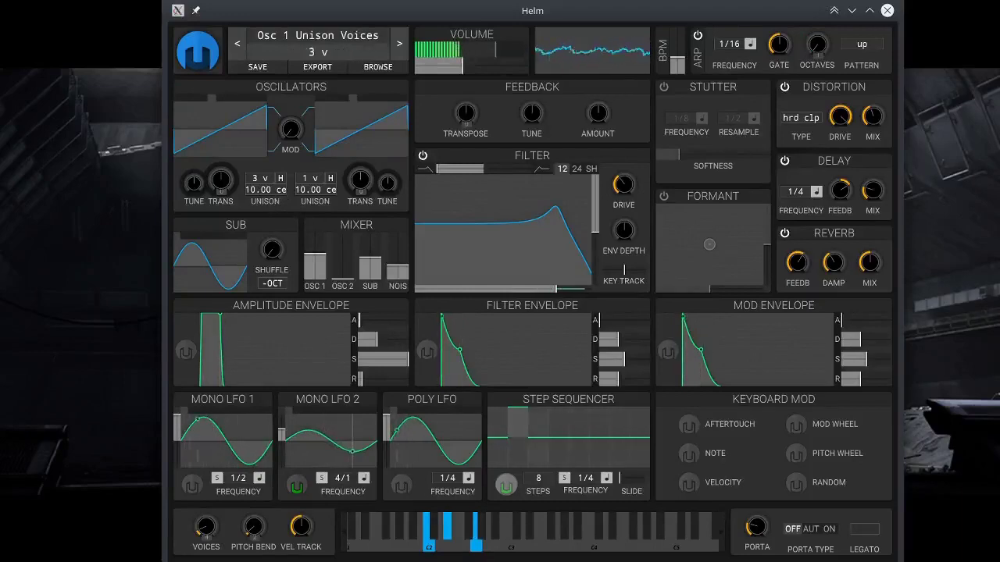
# - Set oscillator 1's unison to 5 voices with 0 cents detune and reduce the distortion mix
pyautogui.moveTo(264, 189); pyautogui.dragTo(264, 204)
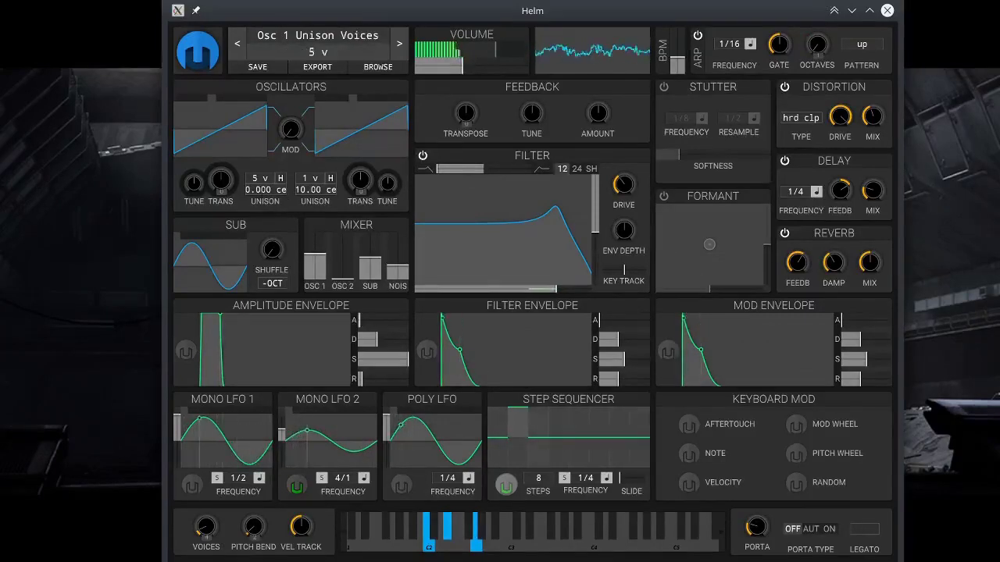
pyautogui.moveTo(872, 117); pyautogui.dragTo(872, 142)
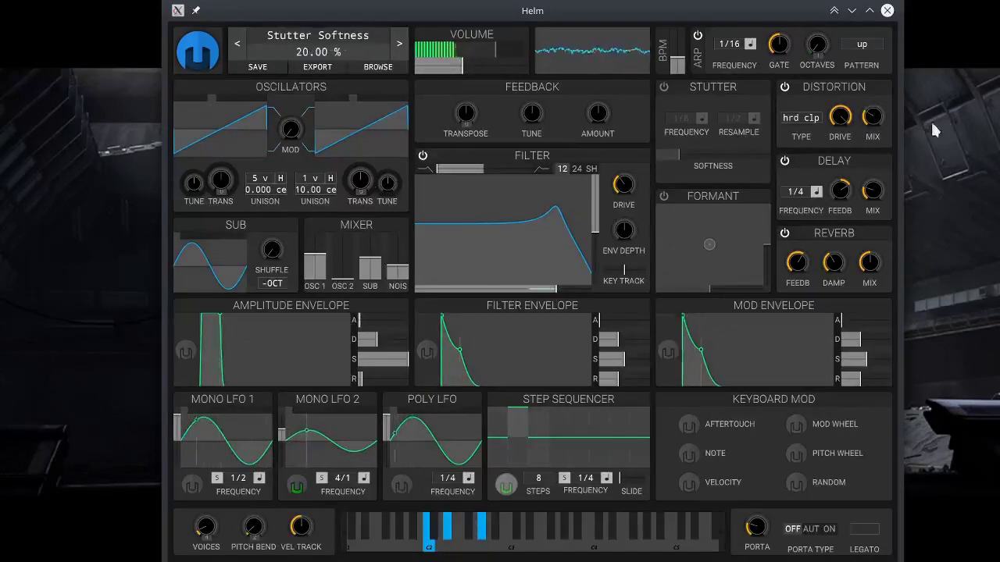
pyautogui.scroll(-4, 870, 119)
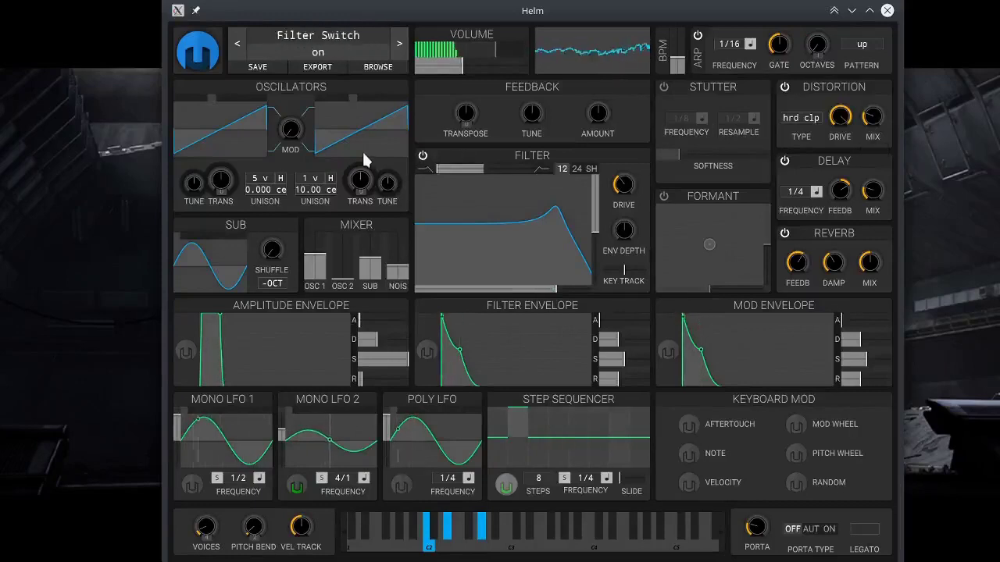
pyautogui.scroll(-4, 870, 117)
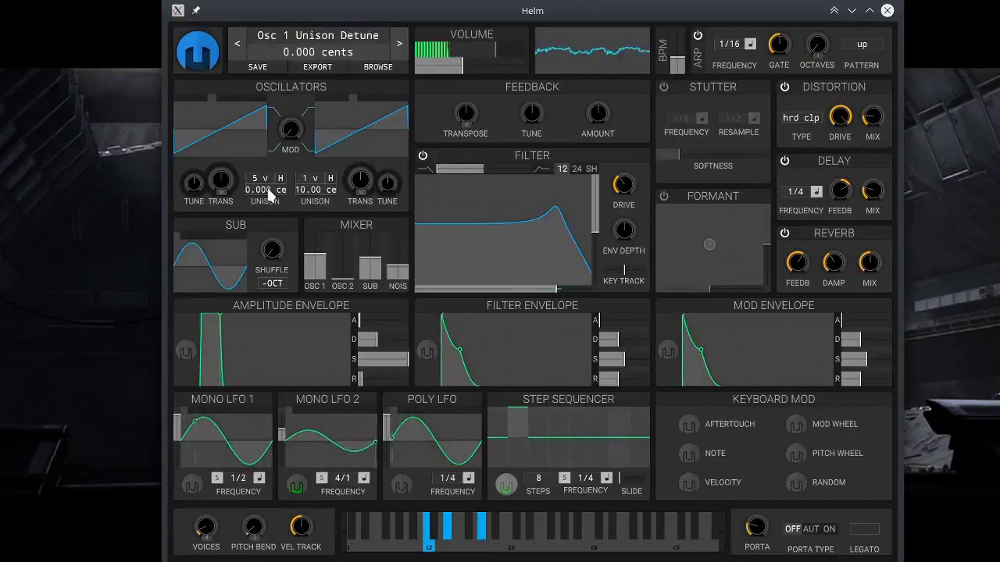
# - Raise oscillator 1's unison detune to 20.40 cents
pyautogui.scroll(3, 265, 189)
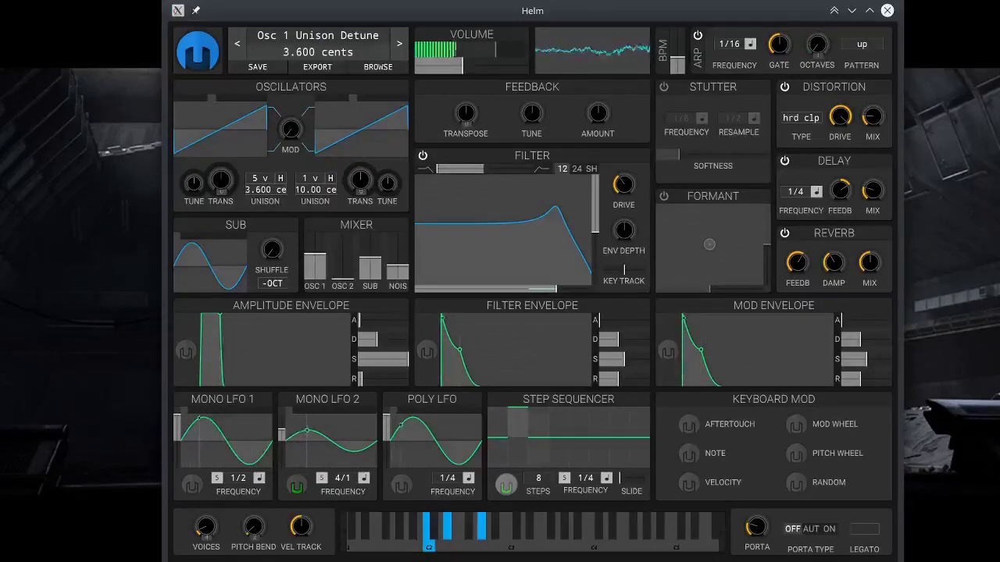
pyautogui.scroll(-1, 265, 189)
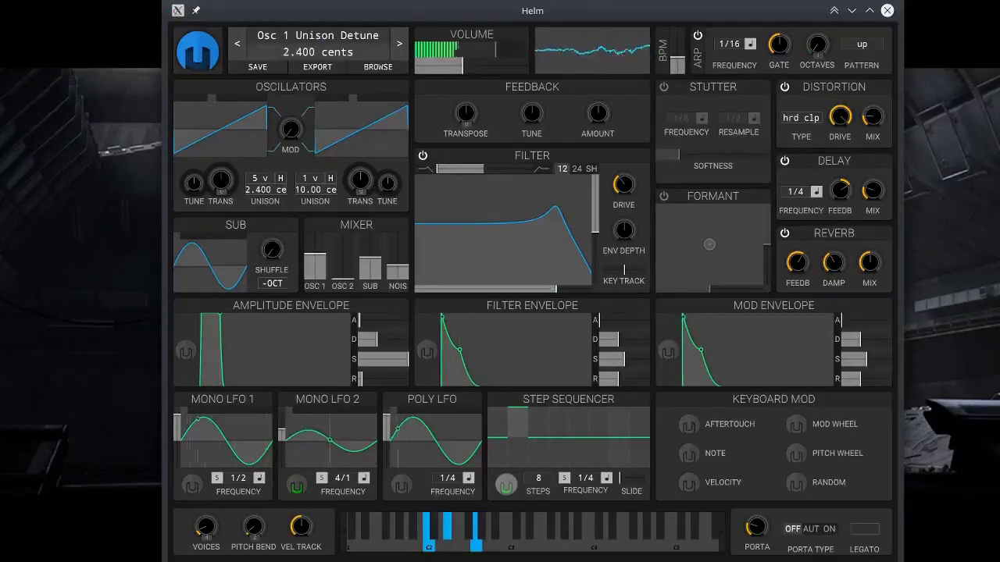
pyautogui.scroll(7, 265, 189)
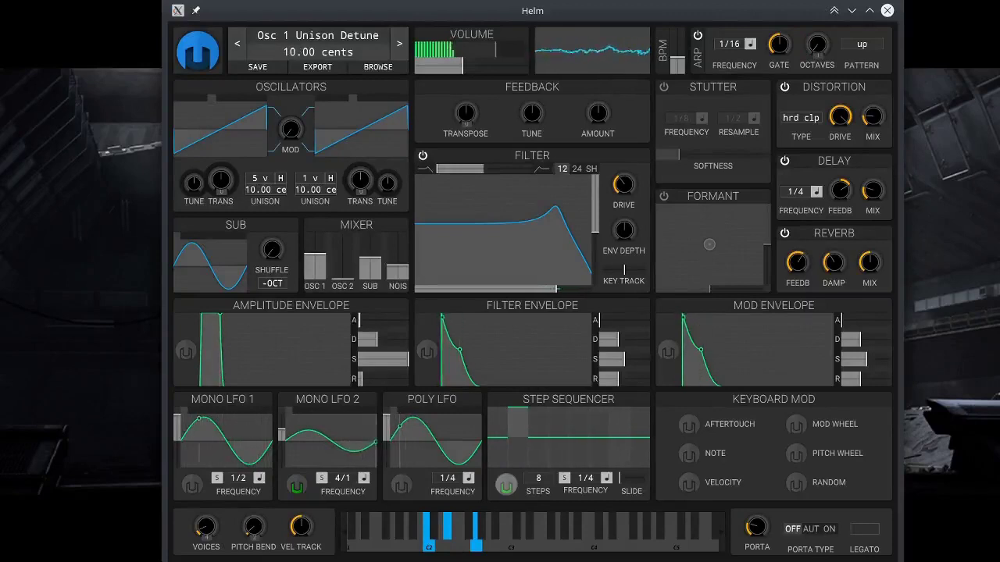
pyautogui.scroll(6, 265, 189)
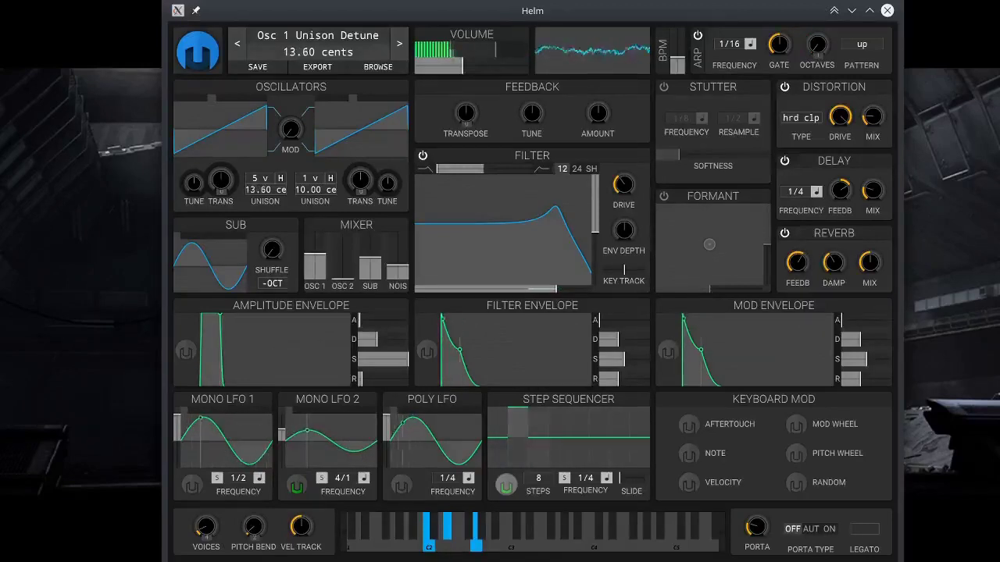
pyautogui.scroll(1, 265, 189)
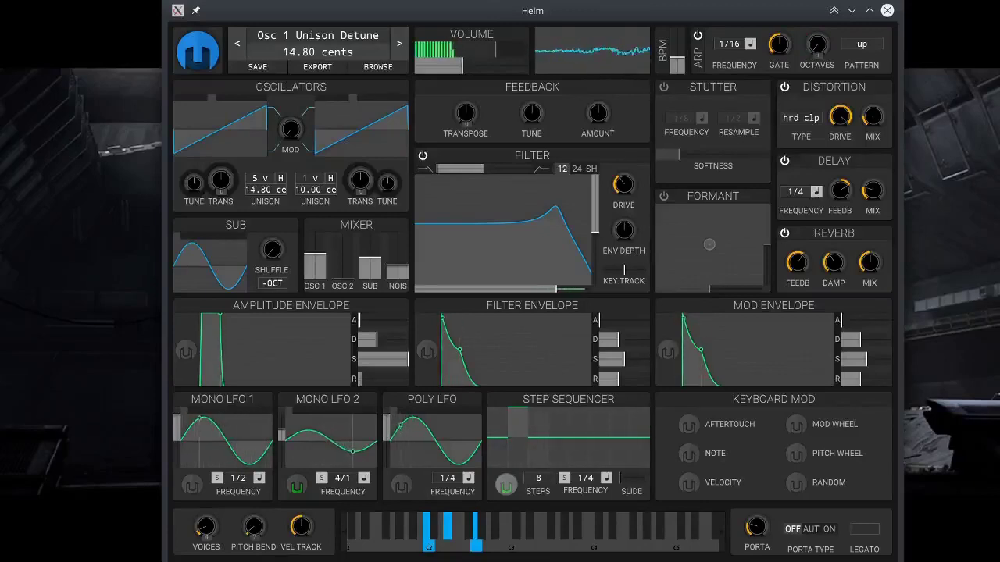
pyautogui.scroll(1, 265, 189)
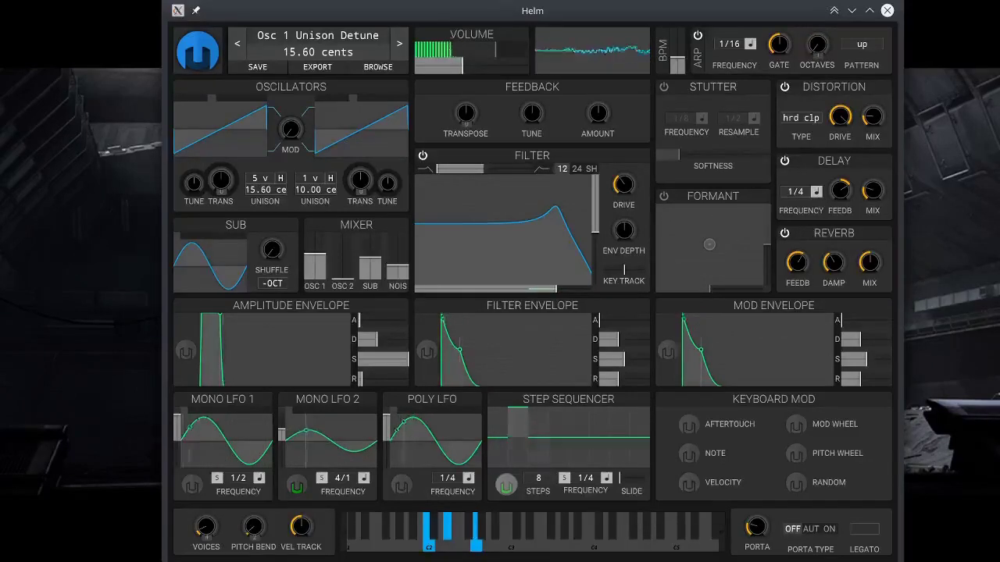
pyautogui.scroll(3, 265, 189)
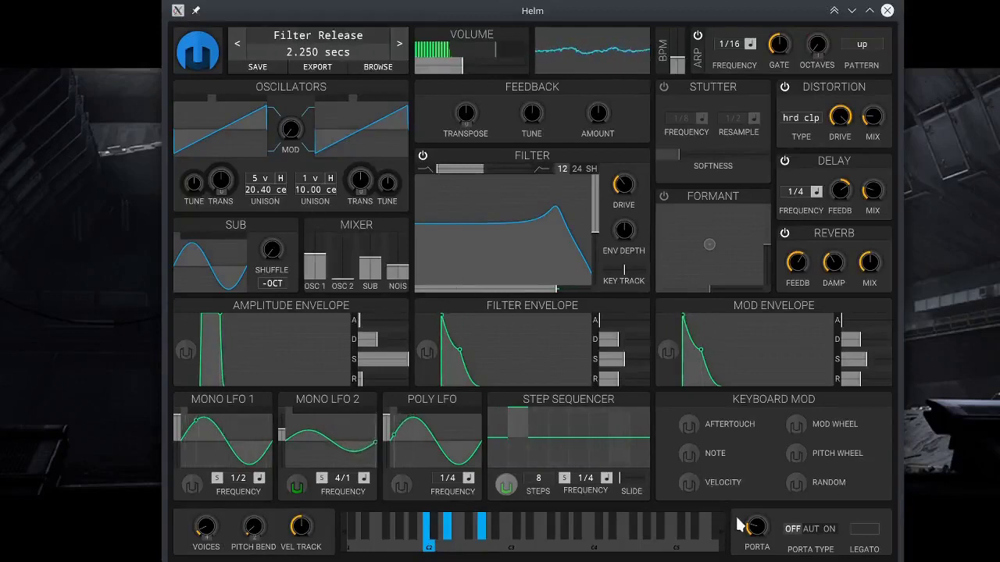
# - Turn portamento on and set its time to about 0.027 s/oct
pyautogui.moveTo(756, 527); pyautogui.dragTo(750, 531)
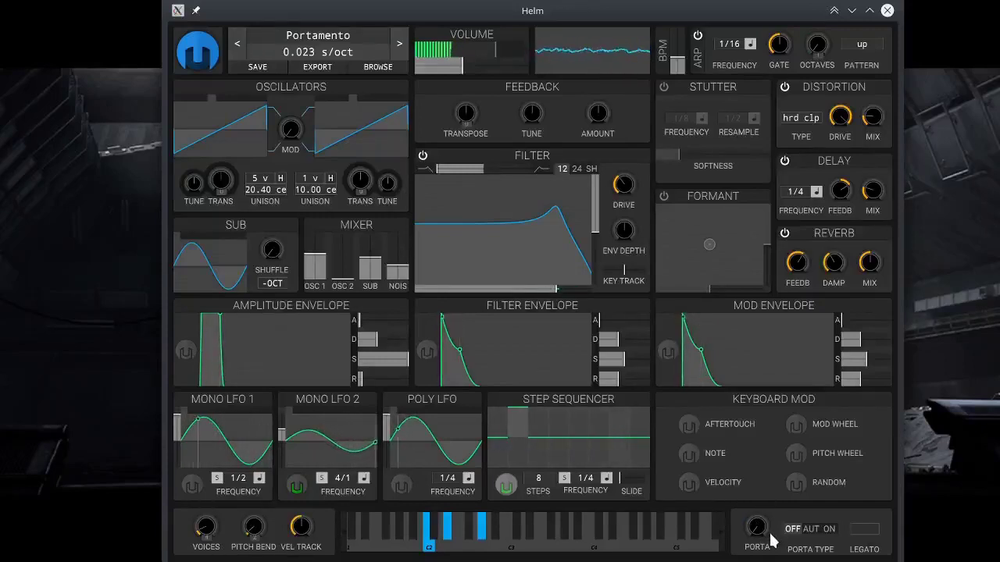
pyautogui.click(828, 531)
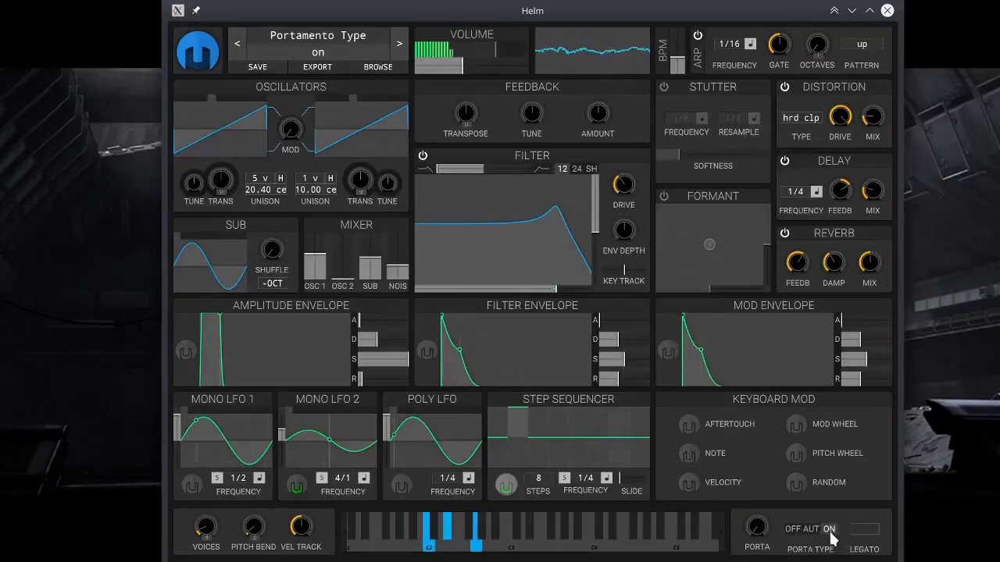
pyautogui.moveTo(756, 528); pyautogui.dragTo(756, 526)
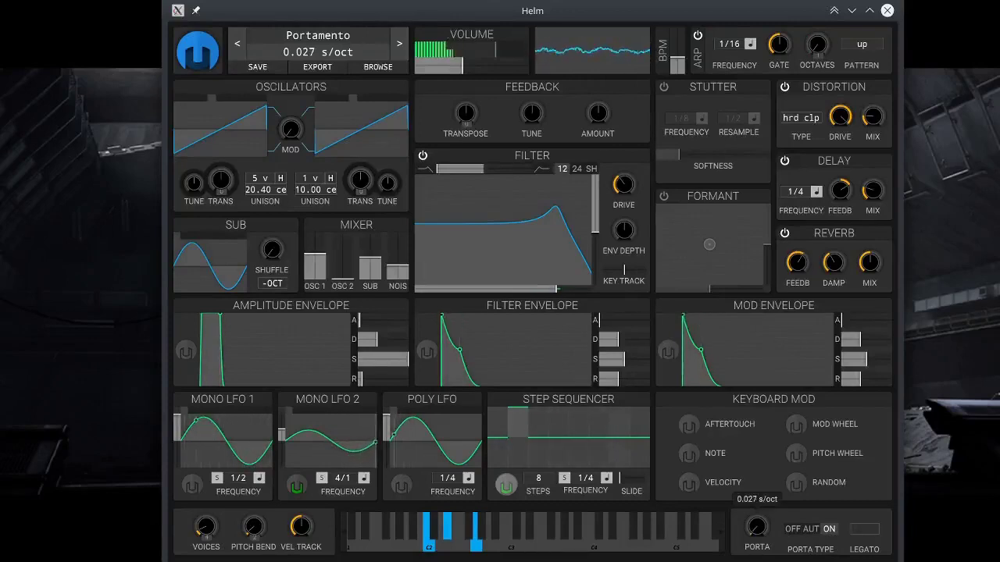
# - Increase the portamento time slightly above 0.027 s/oct
pyautogui.moveTo(756, 526); pyautogui.dragTo(757, 523)
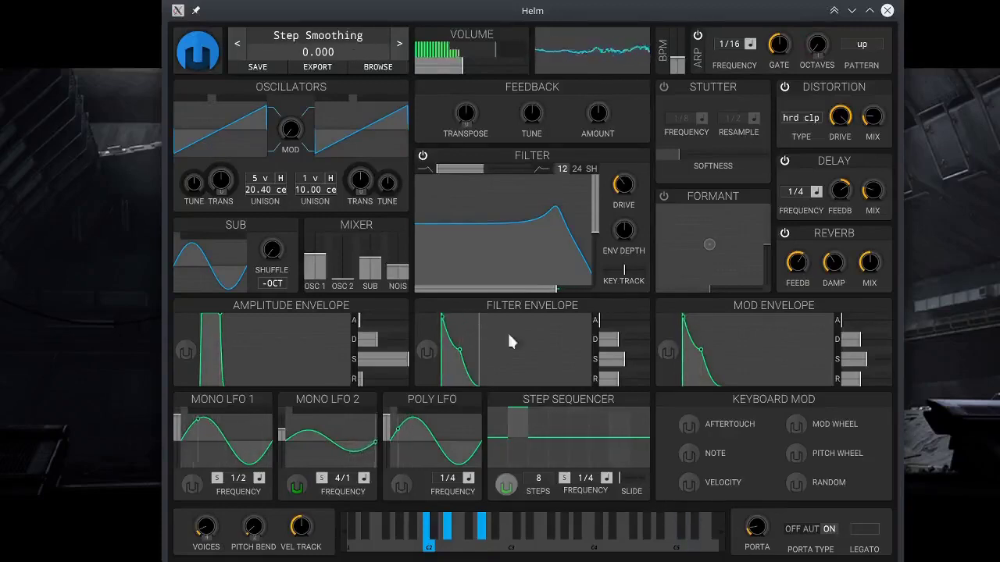
pyautogui.moveTo(756, 526); pyautogui.dragTo(756, 523)
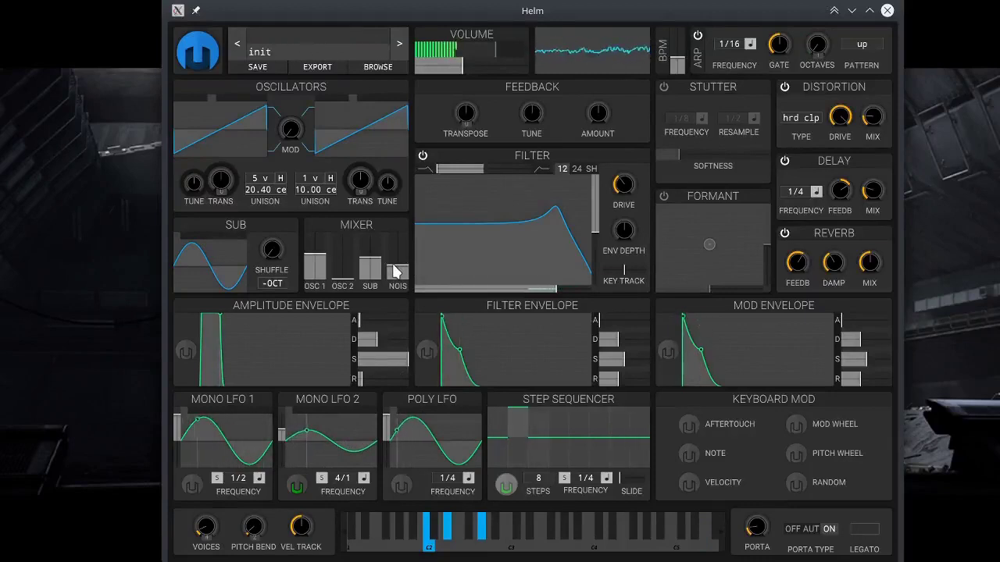
# - Lower the mixer's noise level to 0 and turn the distortion mix down to nearly zero
pyautogui.scroll(1, 396, 272)
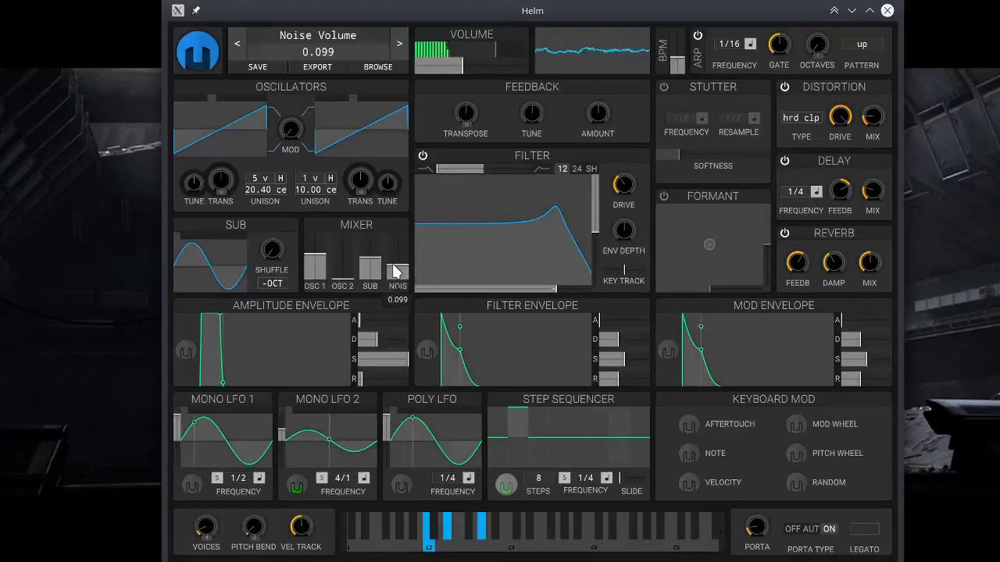
pyautogui.moveTo(395, 266); pyautogui.dragTo(400, 281)
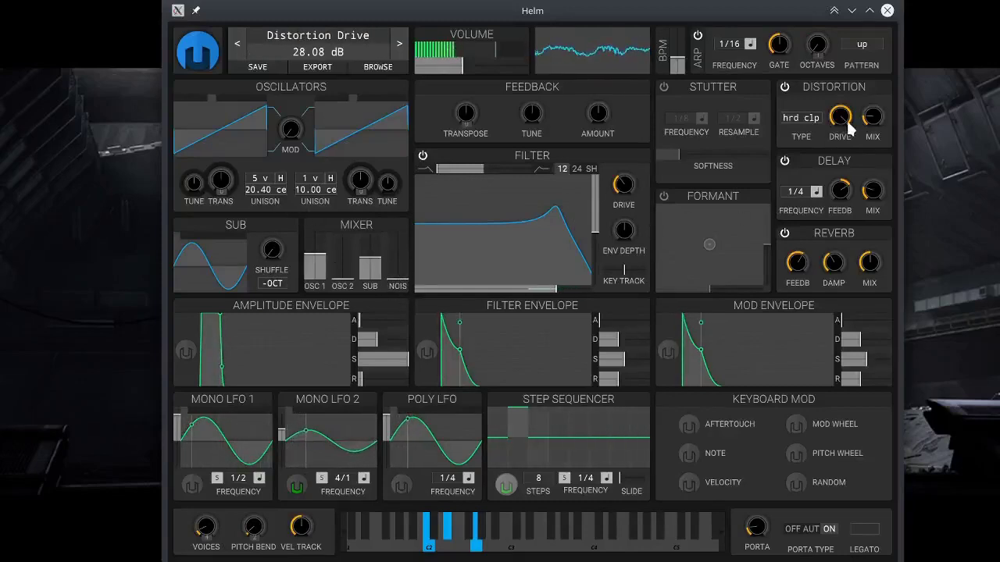
pyautogui.moveTo(872, 115); pyautogui.dragTo(872, 151)
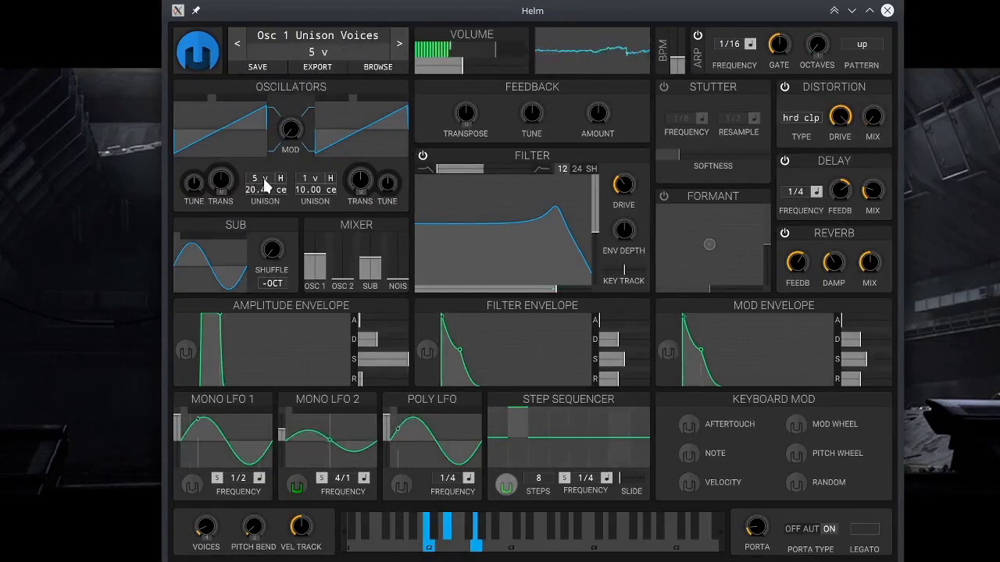
# - Set oscillator 1's unison to 1 voice with 0 cents detune and turn the portamento time down
pyautogui.moveTo(264, 190); pyautogui.dragTo(264, 257)
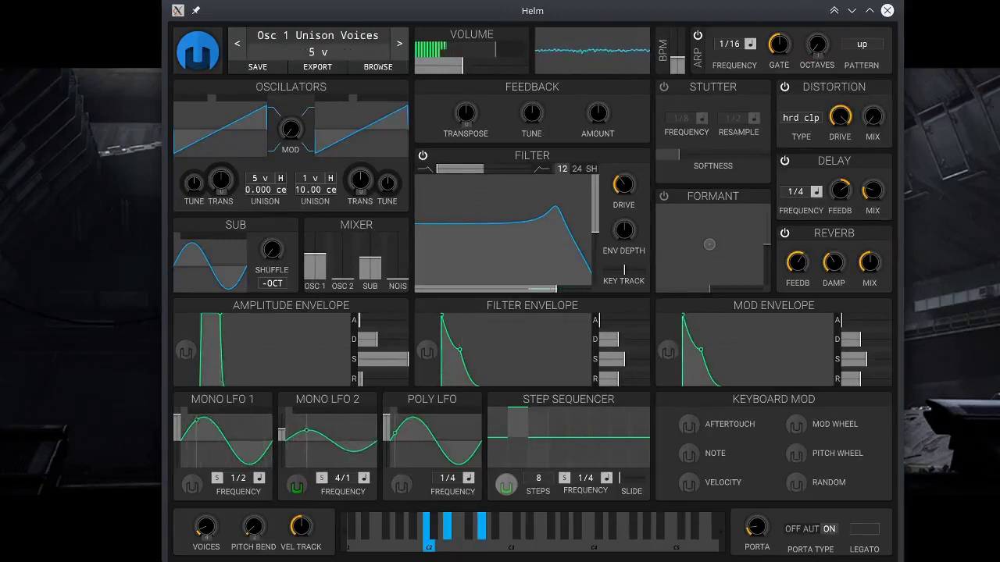
pyautogui.scroll(-2, 255, 178)
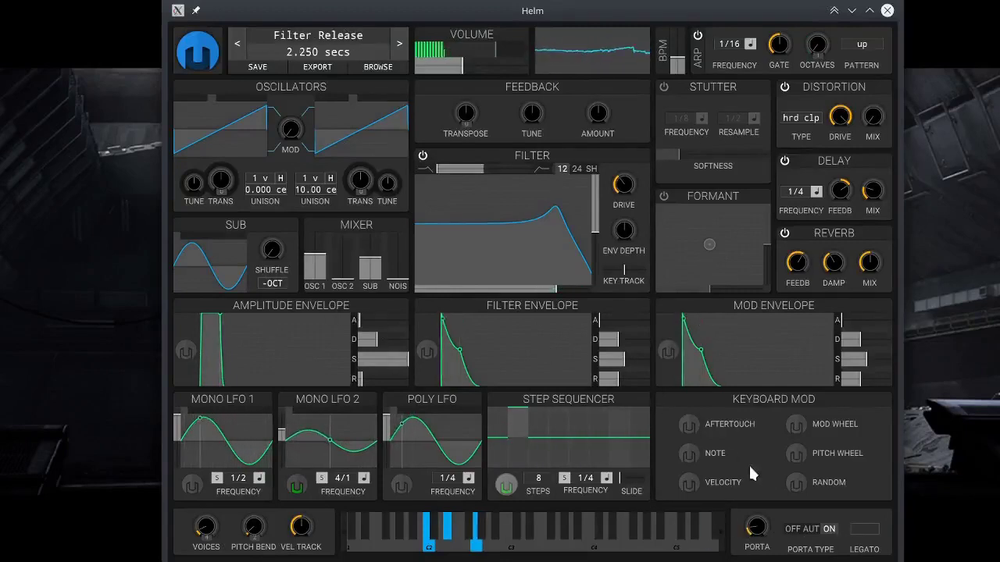
pyautogui.moveTo(758, 529); pyautogui.dragTo(756, 533)
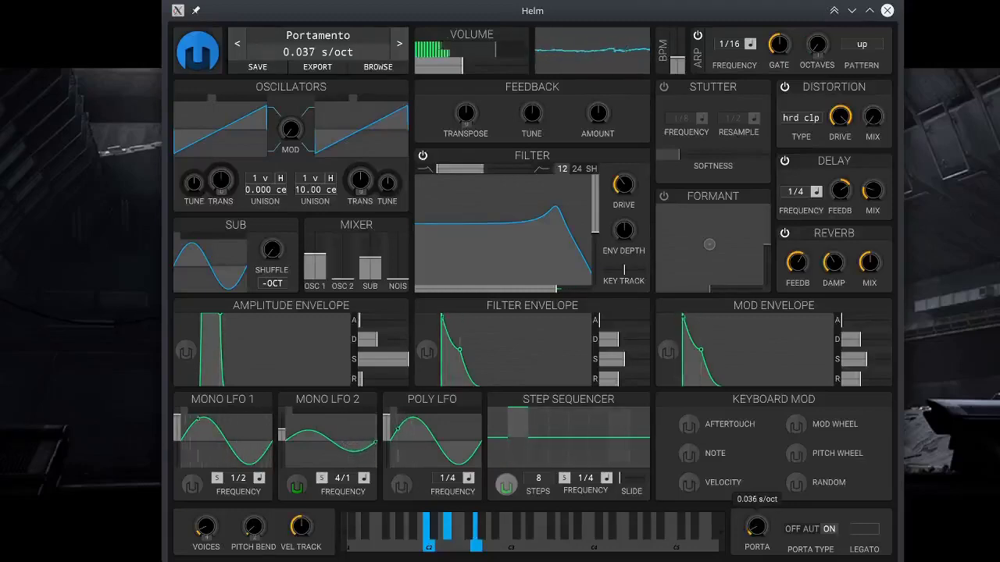
pyautogui.moveTo(756, 530); pyautogui.dragTo(726, 518)
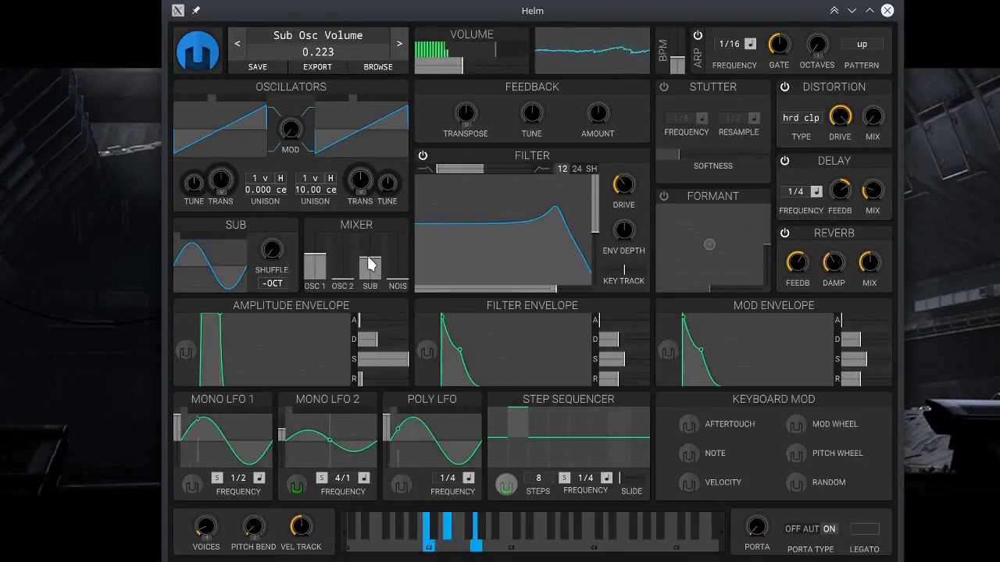
# - Lower the sub oscillator's mixer level to about 0.005 and switch its waveform to square
pyautogui.moveTo(370, 266); pyautogui.dragTo(372, 286)
pyautogui.click(189, 243)
pyautogui.click(189, 244)
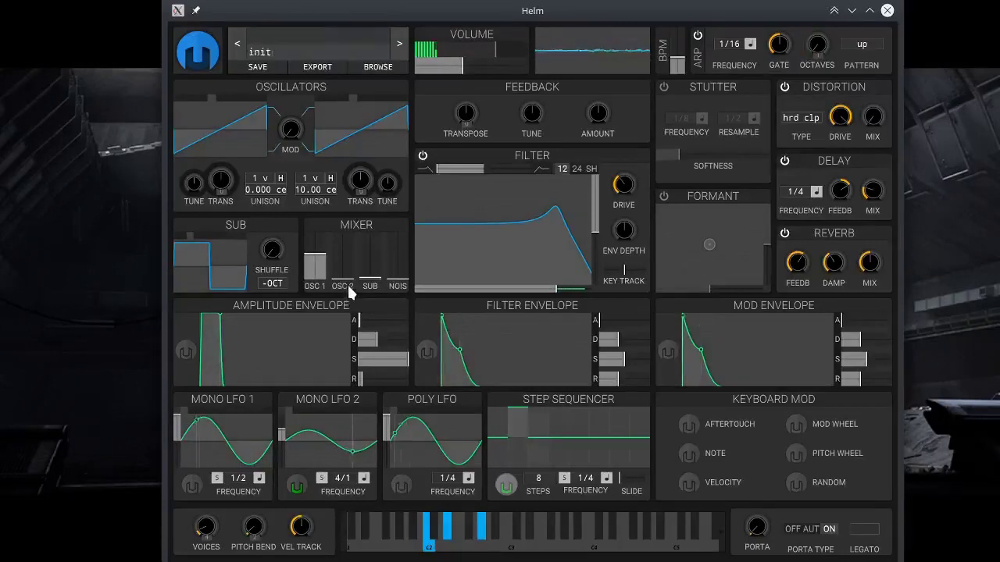
# - Gradually raise the square sub oscillator's level in the mixer
pyautogui.click(366, 279)
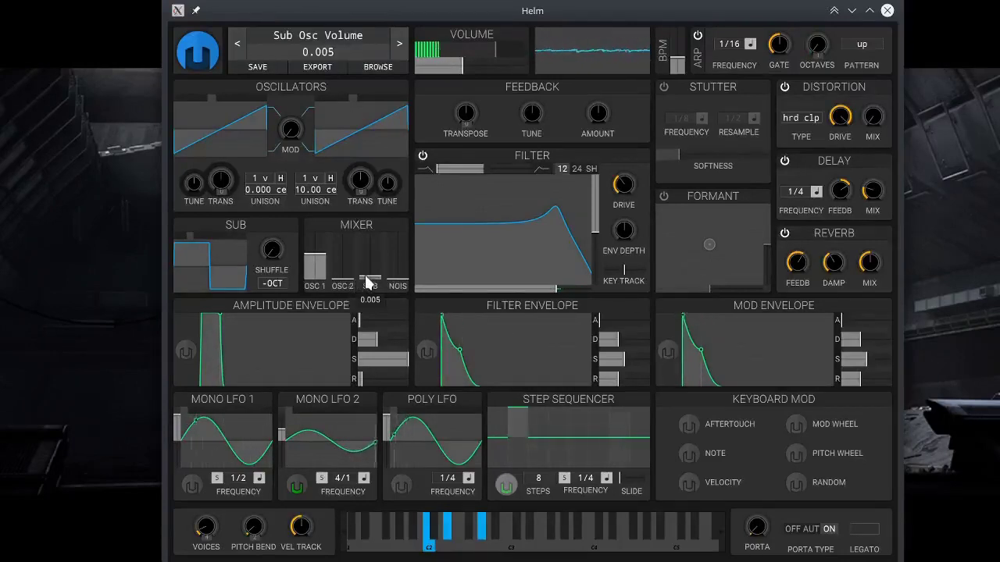
pyautogui.scroll(1, 366, 281)
pyautogui.scroll(2, 366, 280)
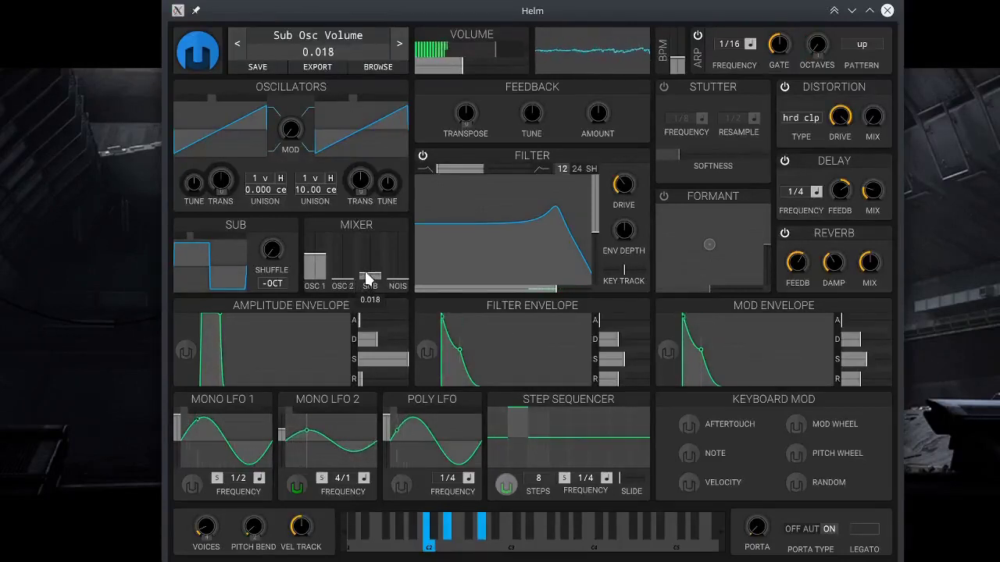
pyautogui.scroll(1, 366, 275)
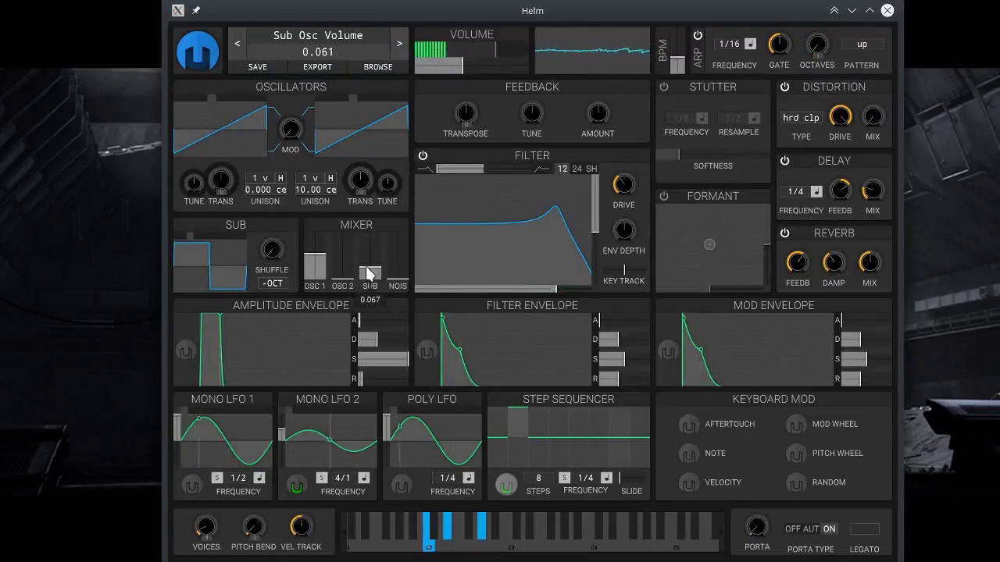
pyautogui.moveTo(366, 270); pyautogui.dragTo(367, 270)
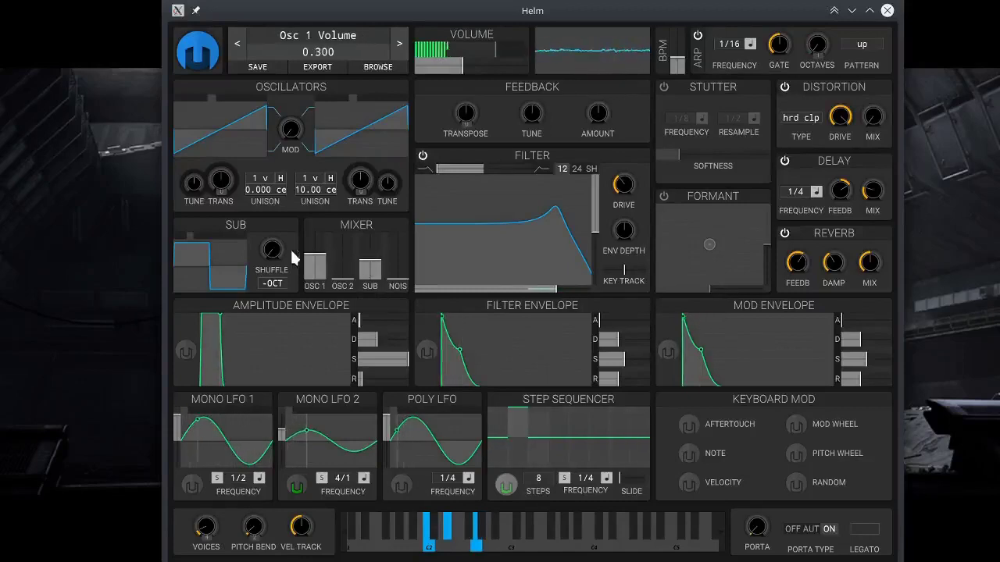
# - Set the sub oscillator's shuffle to about 62% and raise the mixer's noise level to about 0.021
pyautogui.moveTo(272, 249); pyautogui.dragTo(271, 195)
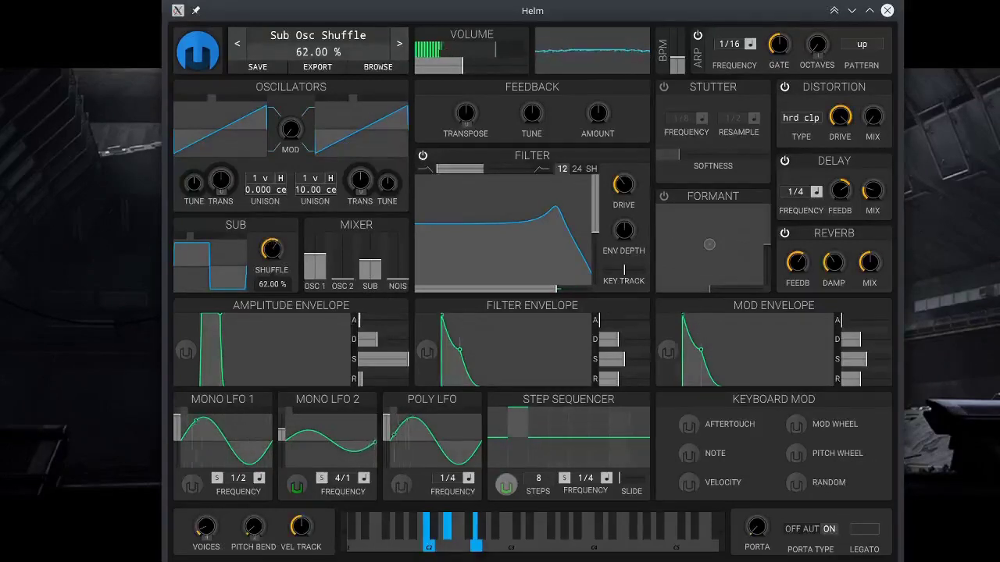
pyautogui.moveTo(272, 249); pyautogui.dragTo(275, 260)
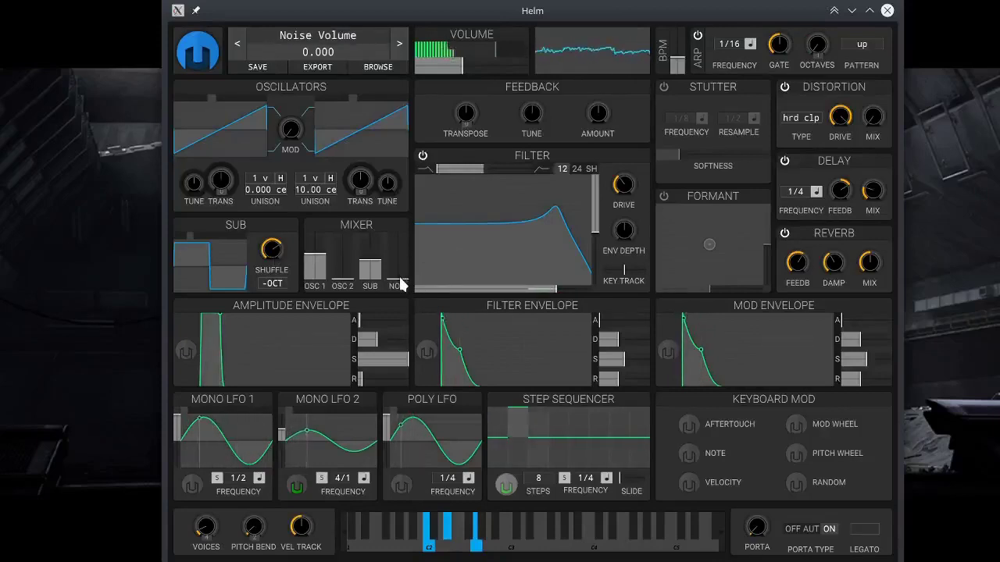
pyautogui.moveTo(401, 282); pyautogui.dragTo(400, 278)
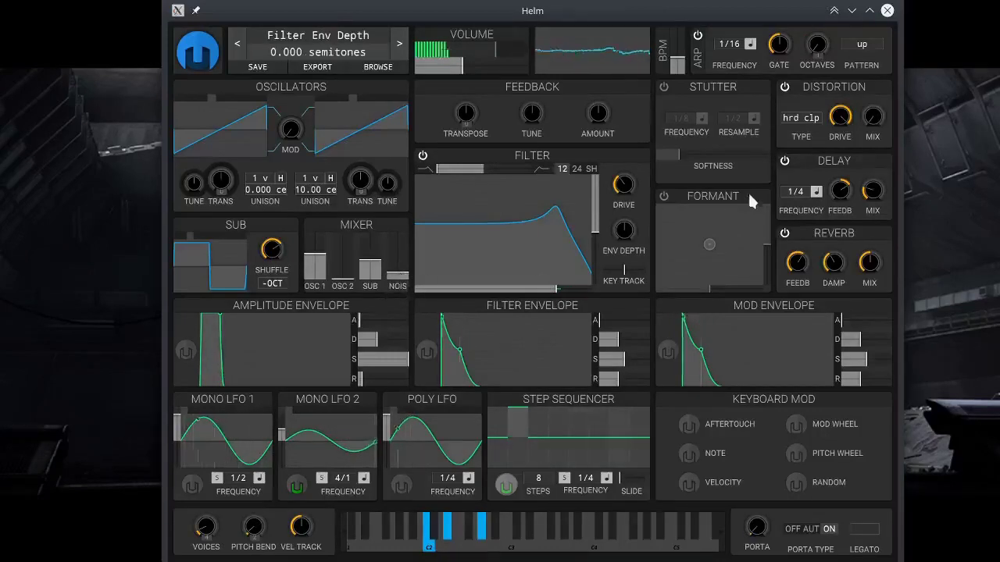
# - Raise the distortion mix to about 0.208 and slightly reduce the distortion drive
pyautogui.moveTo(872, 115)
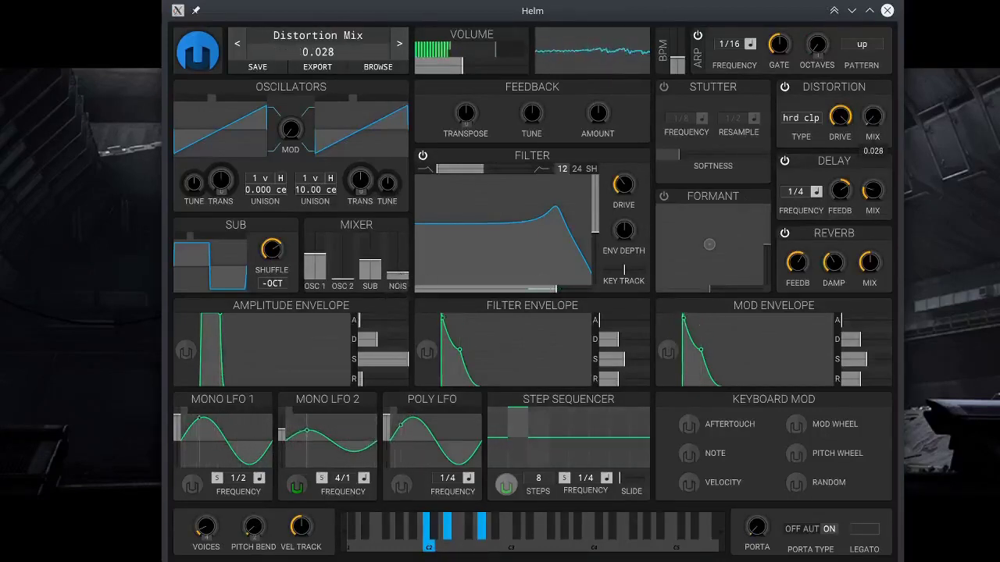
pyautogui.moveTo(873, 116); pyautogui.dragTo(872, 108)
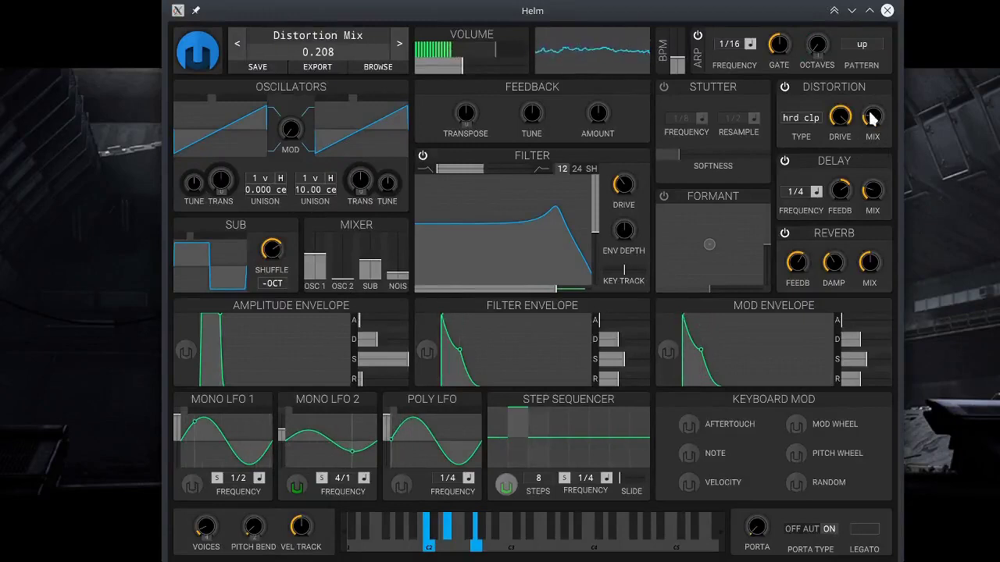
pyautogui.moveTo(840, 115); pyautogui.dragTo(840, 130)
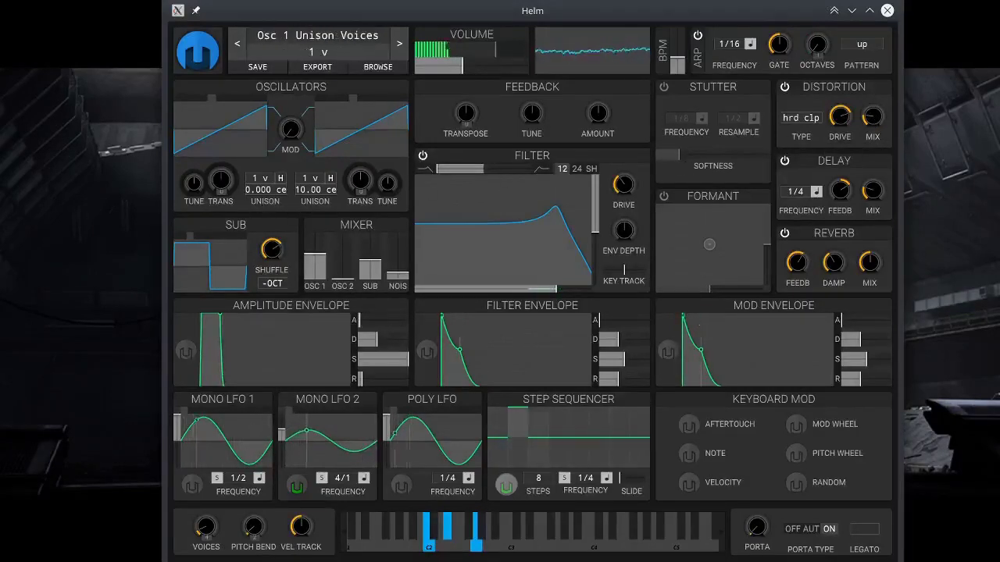
# - Set oscillator 1's unison to 5 voices with 8.8 cents detune
pyautogui.moveTo(256, 178); pyautogui.dragTo(256, 170)
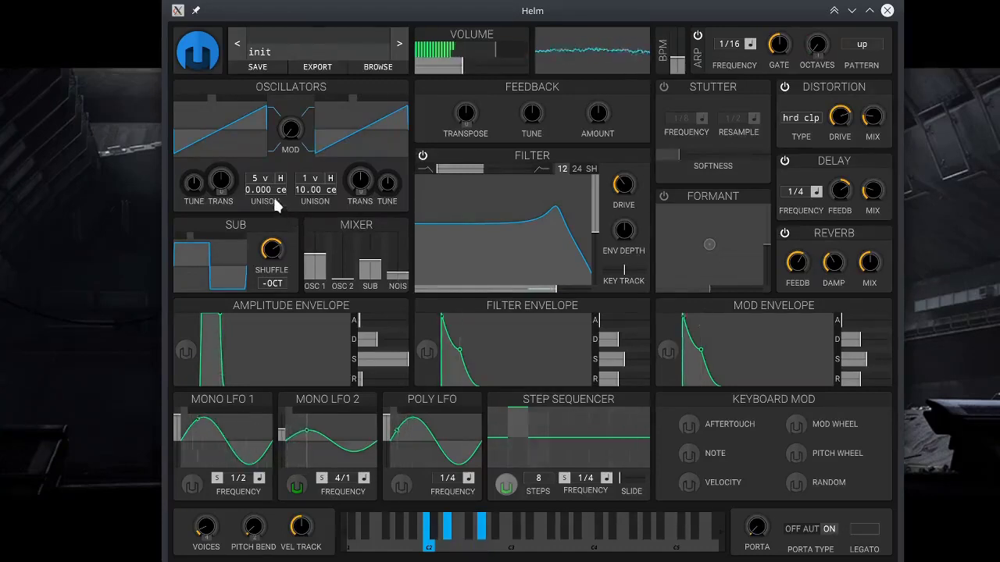
pyautogui.moveTo(274, 199); pyautogui.dragTo(268, 186)
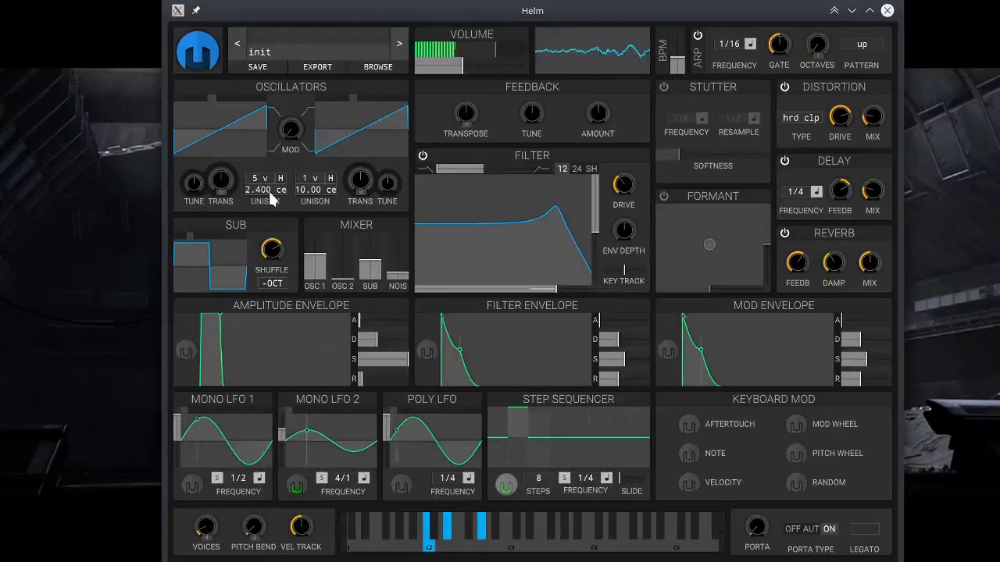
pyautogui.moveTo(269, 200); pyautogui.dragTo(270, 148)
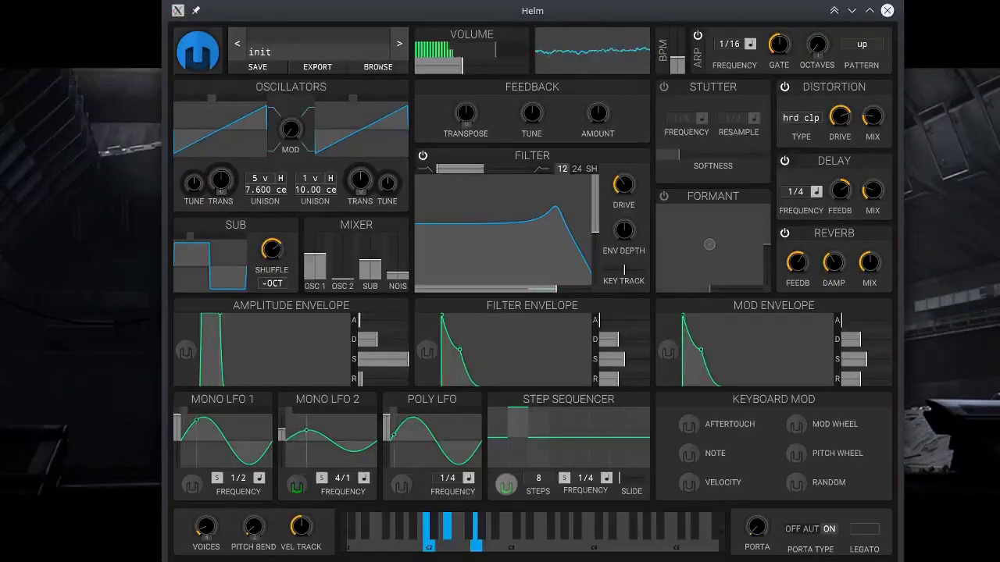
pyautogui.click(265, 189)
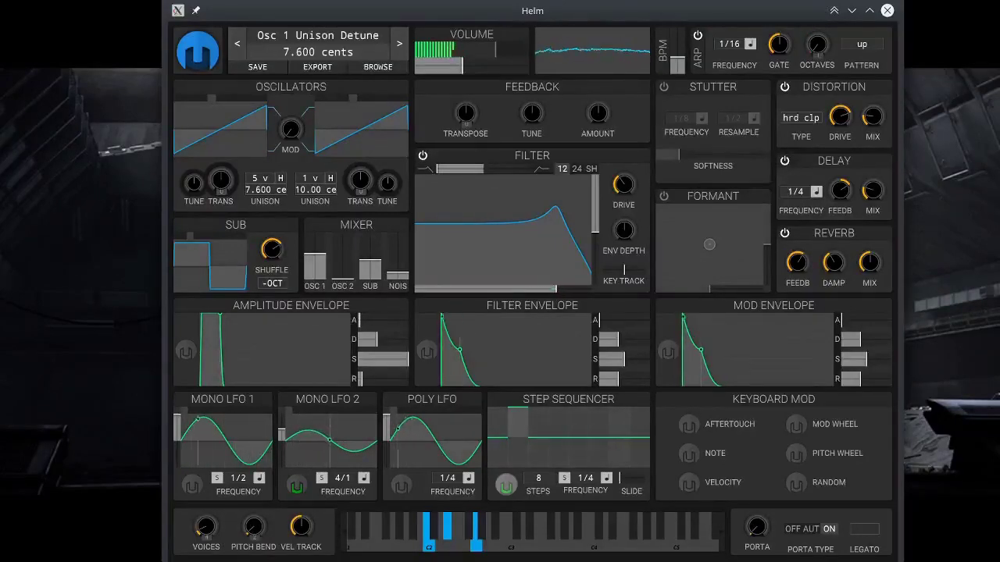
pyautogui.moveTo(265, 189); pyautogui.dragTo(265, 182)
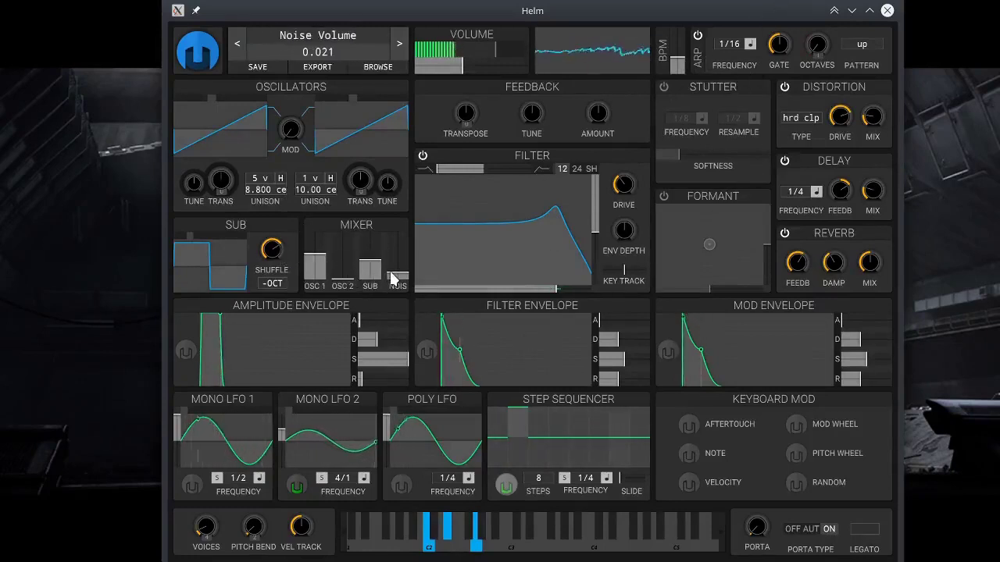
# - Raise the mixer's noise level to about 0.192 and the portamento time to about 0.057 s/oct
pyautogui.moveTo(393, 280); pyautogui.dragTo(397, 267)
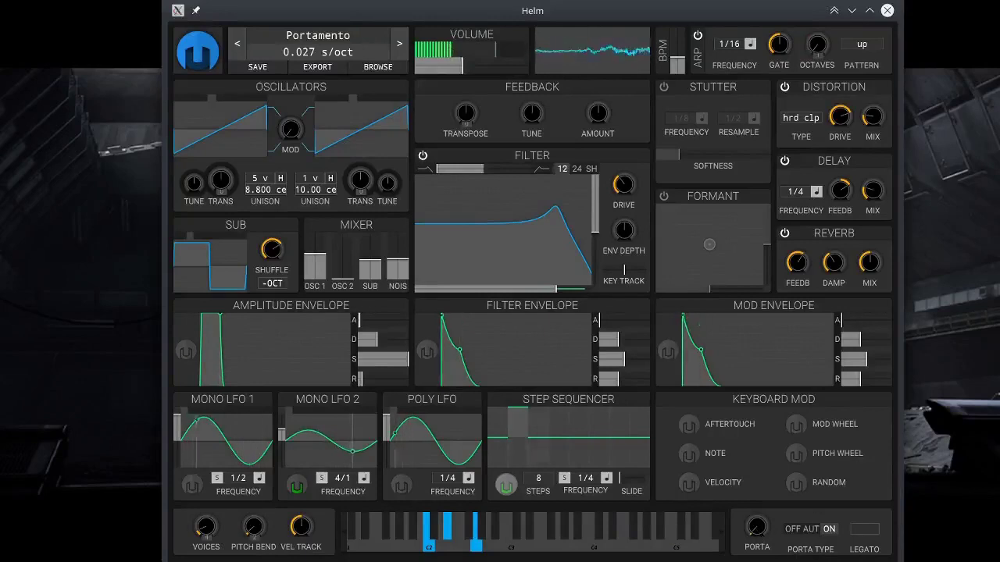
pyautogui.moveTo(757, 527); pyautogui.dragTo(757, 520)
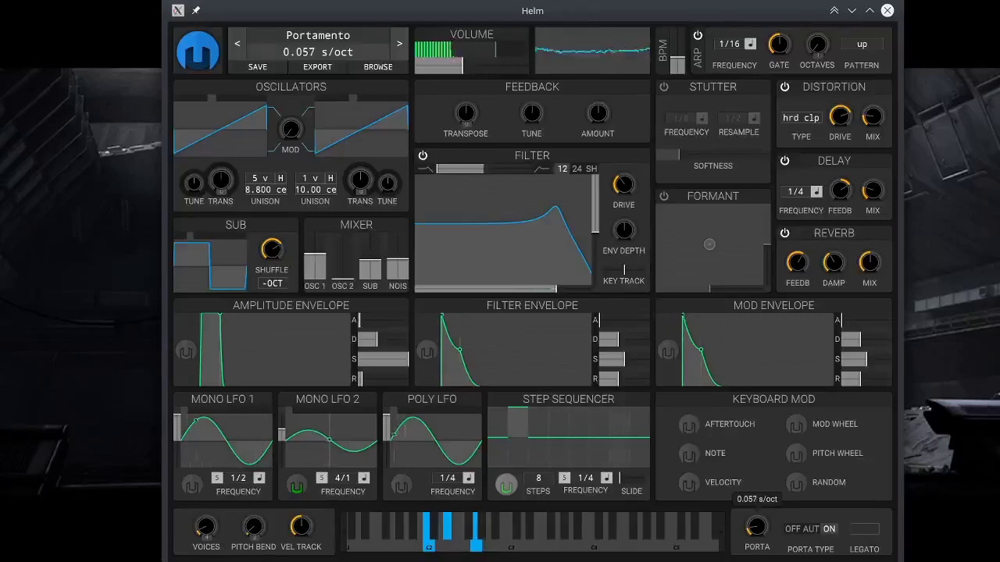
pyautogui.moveTo(757, 520); pyautogui.dragTo(754, 530)
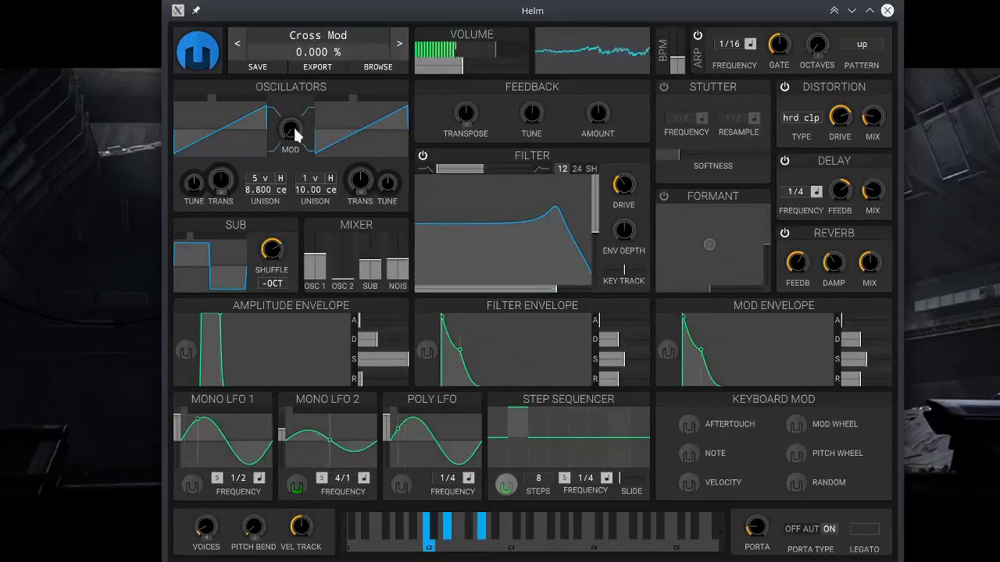
# - Change oscillator 2's waveform to square and on to descending saw, and raise the cross modulation to about 32.4%
pyautogui.click(337, 100)
pyautogui.click(334, 99)
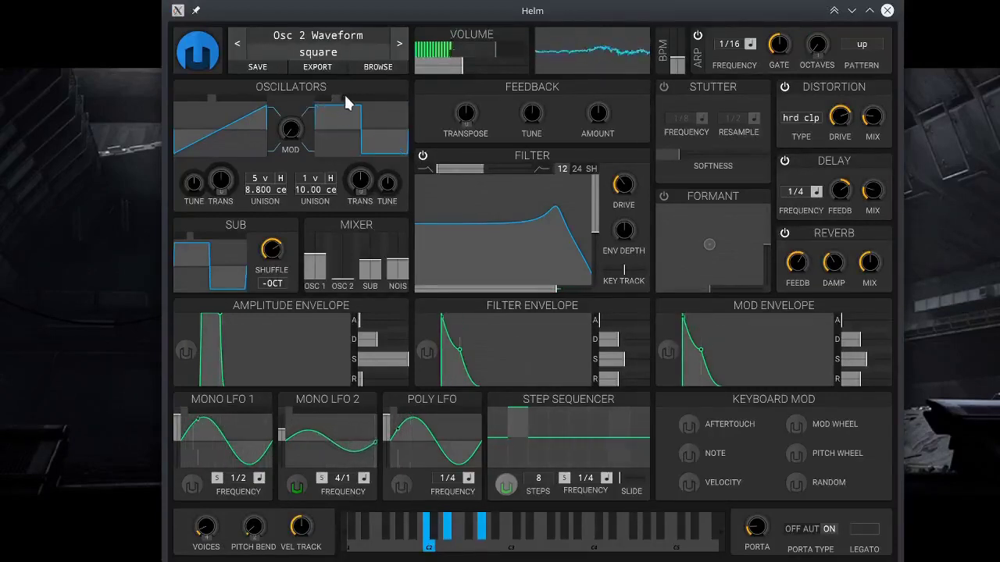
pyautogui.click(343, 98)
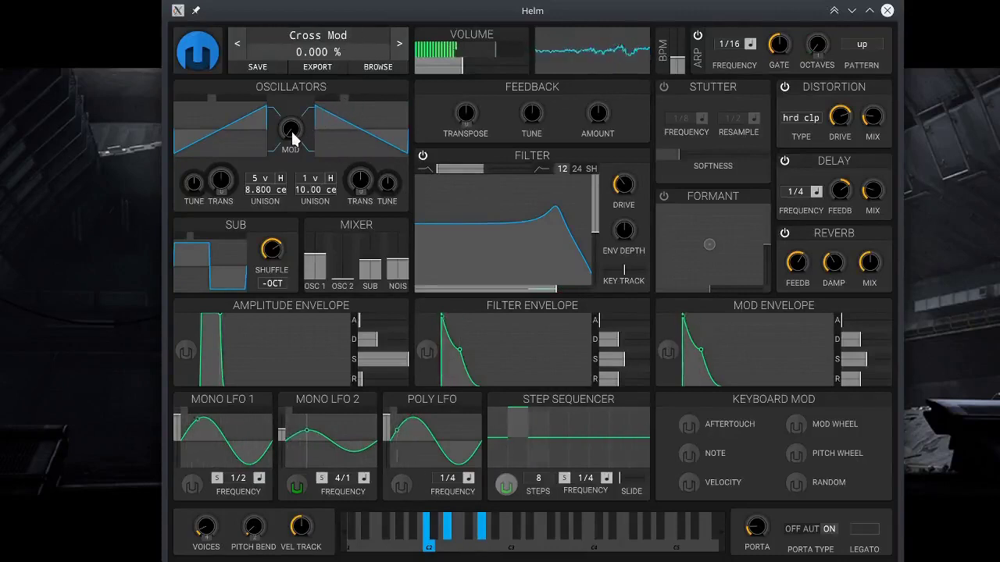
pyautogui.moveTo(293, 136); pyautogui.dragTo(293, 83)
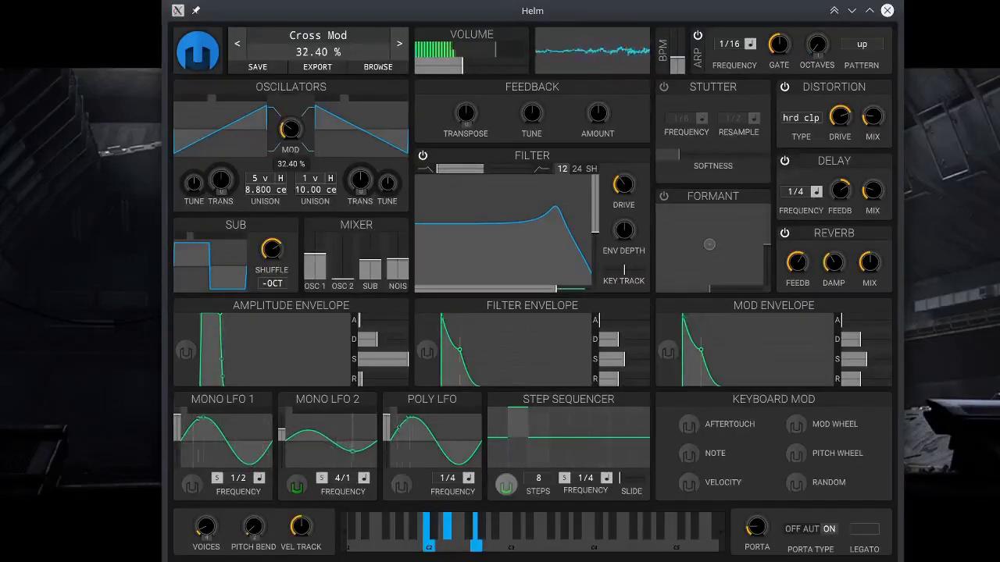
# - Switch oscillator 2's waveform to triangle and readjust the cross modulation to a somewhat higher amount
pyautogui.click(328, 102)
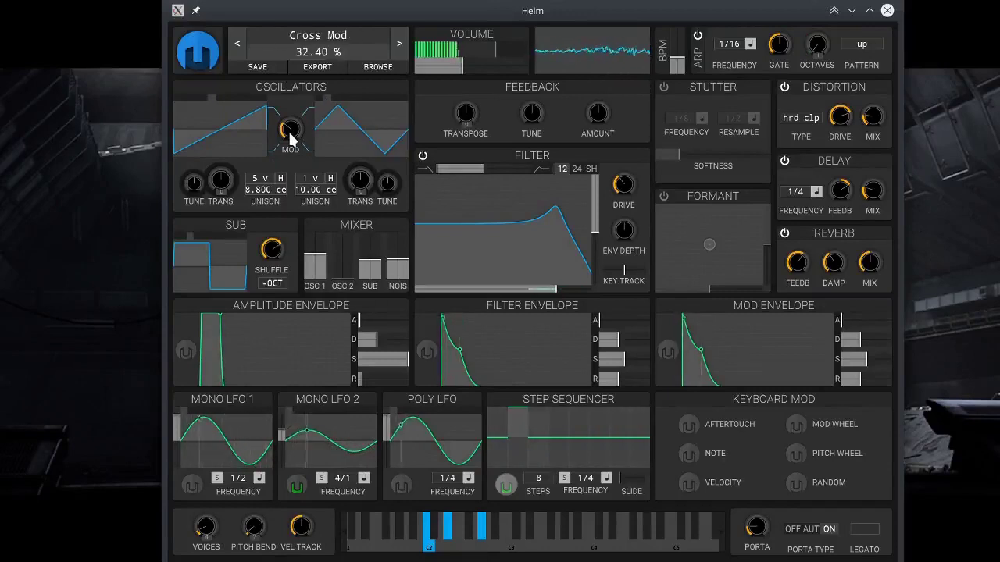
pyautogui.moveTo(290, 133); pyautogui.dragTo(291, 150)
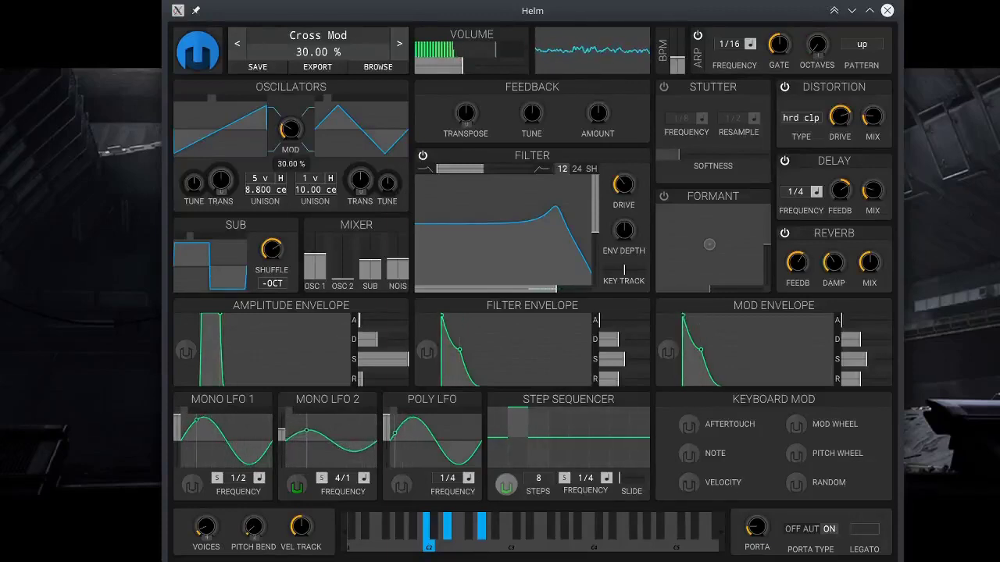
pyautogui.moveTo(291, 150); pyautogui.dragTo(290, 131)
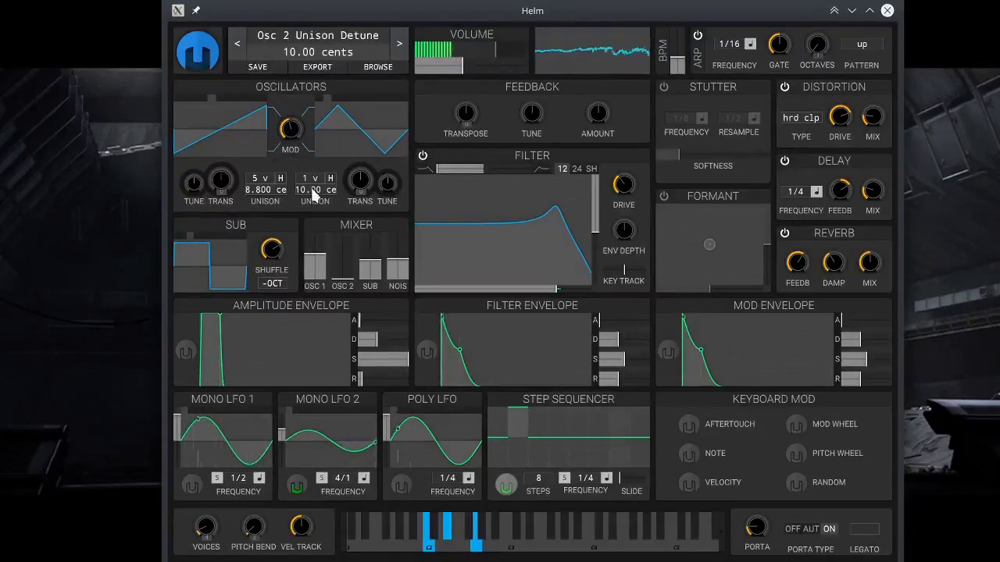
# - Set oscillator 2's unison to 5 voices with 5.2 cents detune
pyautogui.moveTo(312, 195); pyautogui.dragTo(310, 177)
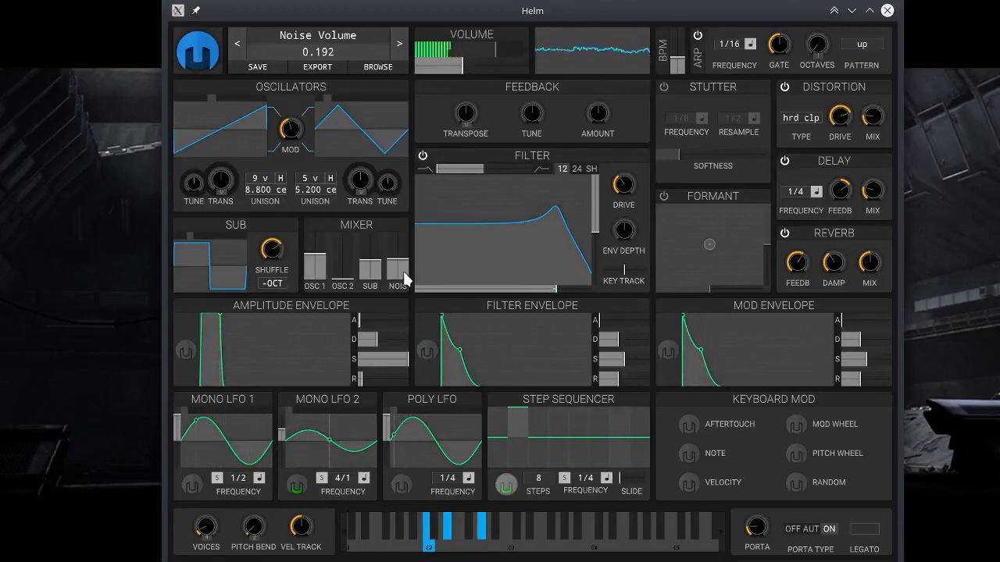
# - Bring the mixer's noise level down to zero and switch the filter to the 24 dB slope
pyautogui.moveTo(398, 266); pyautogui.dragTo(401, 272)
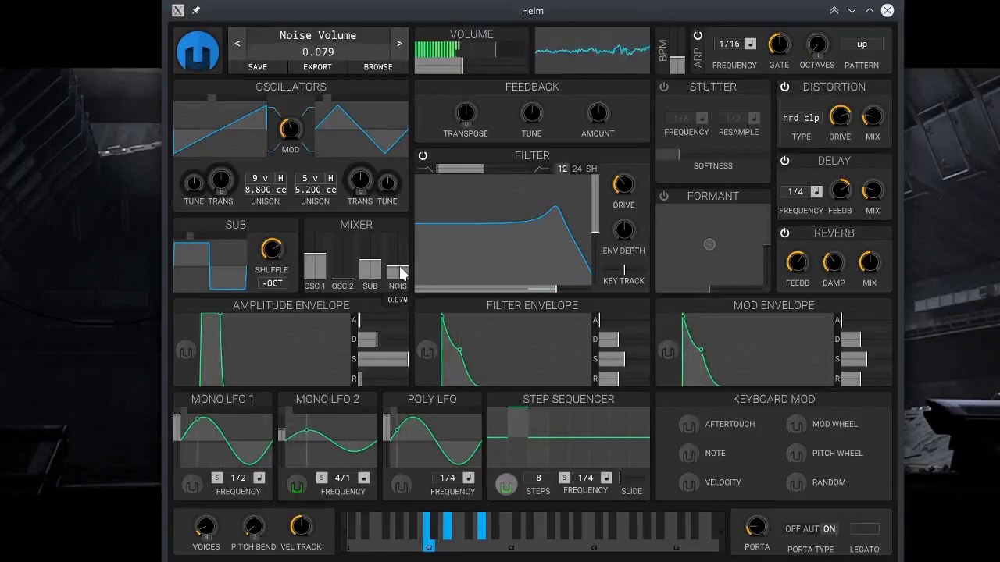
pyautogui.click(577, 168)
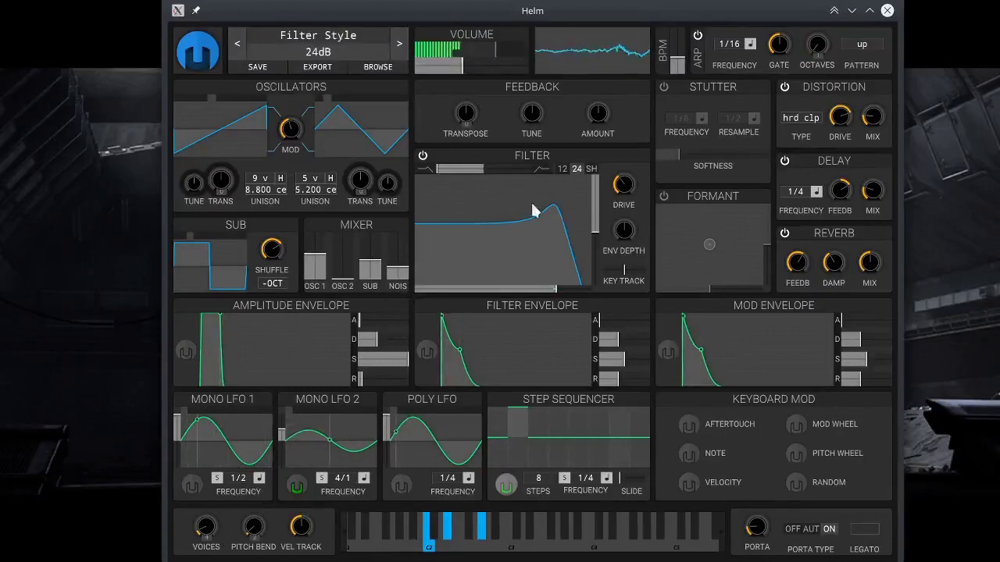
pyautogui.moveTo(401, 271); pyautogui.dragTo(408, 285)
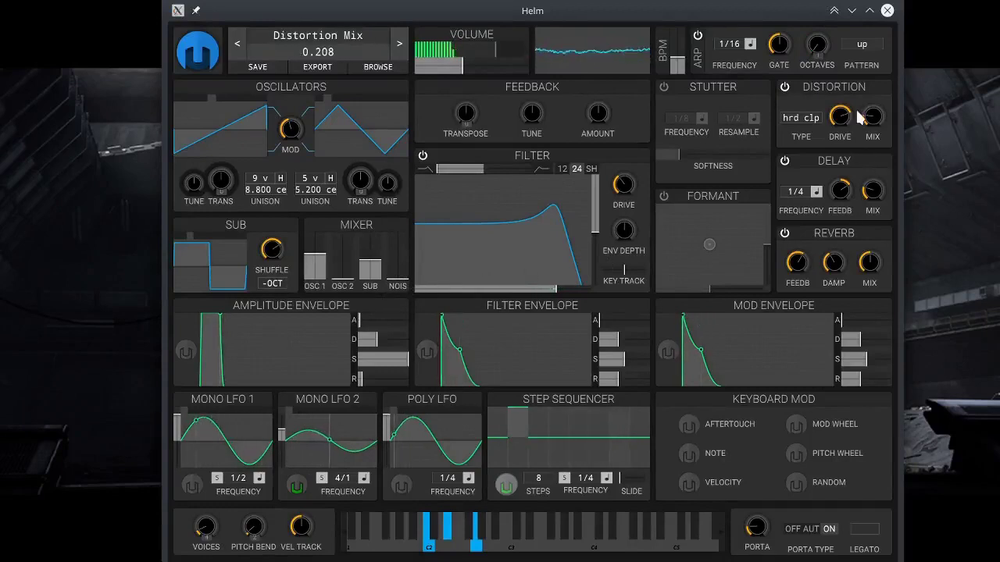
# - Raise the distortion mix to about 0.284 and increase the reverb feedback
pyautogui.moveTo(872, 116); pyautogui.dragTo(872, 111)
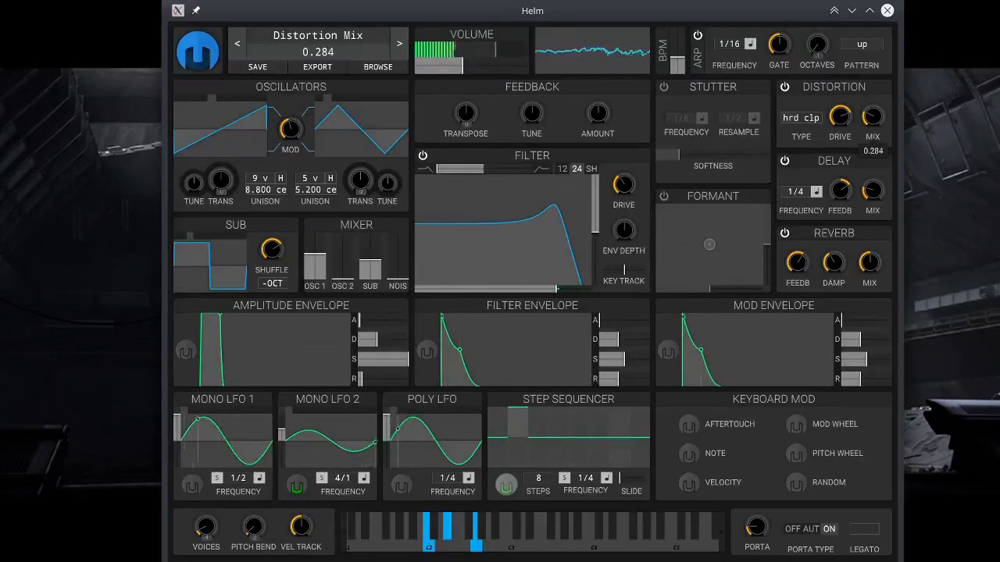
pyautogui.moveTo(872, 110); pyautogui.dragTo(872, 109)
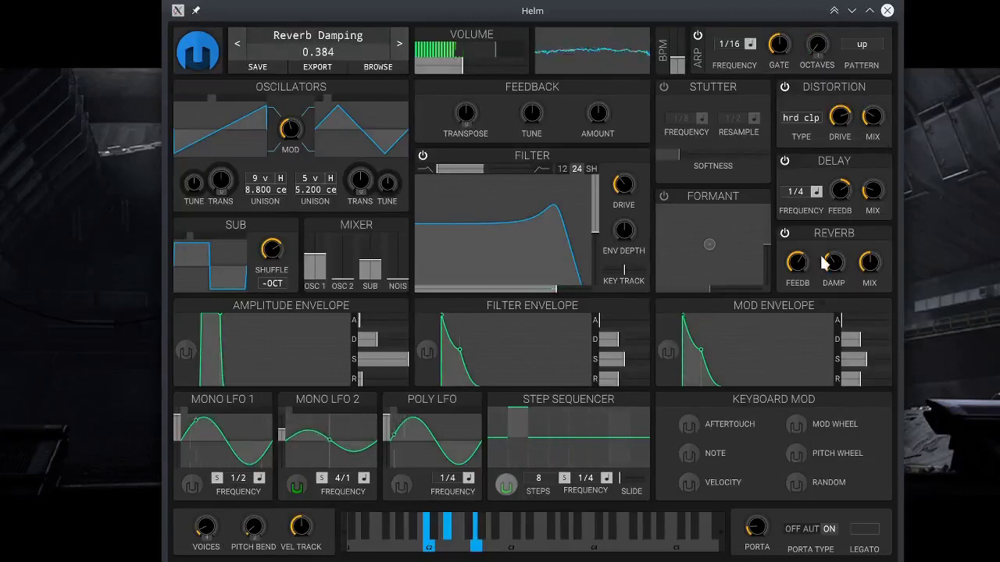
pyautogui.moveTo(805, 267); pyautogui.dragTo(805, 259)
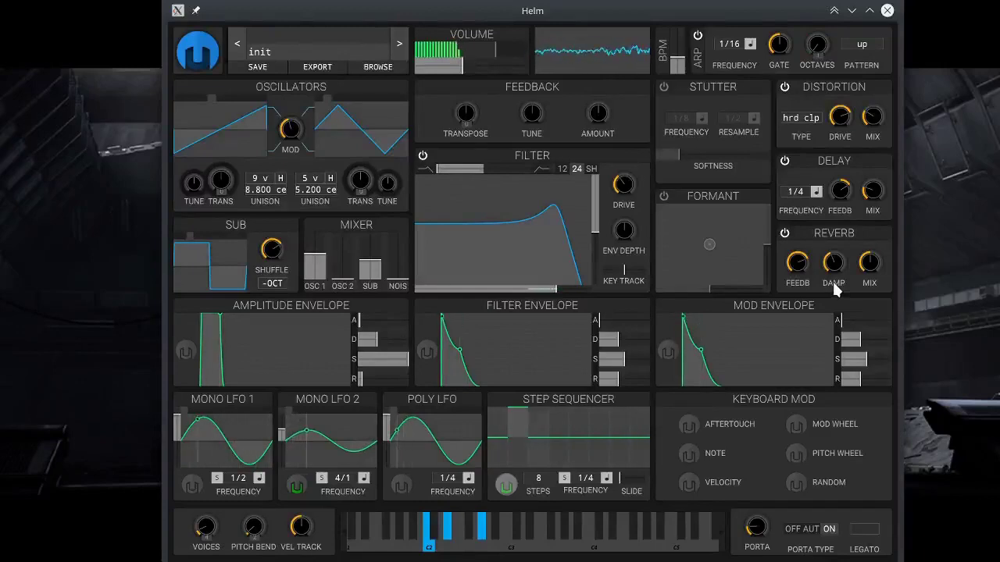
pyautogui.moveTo(805, 275)
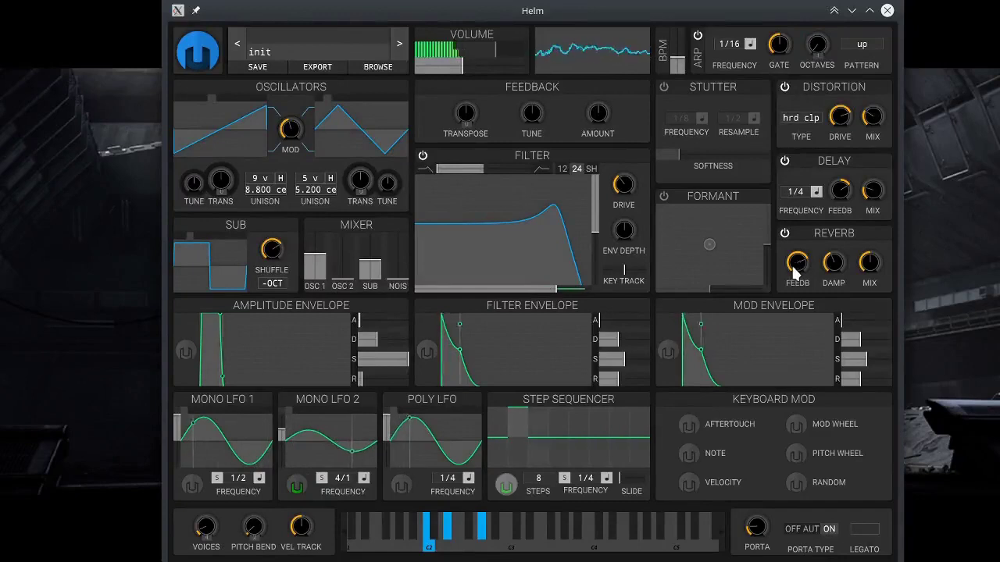
# - Raise the mixer's sub level to about 0.316 and oscillator 2's level to about 0.291
pyautogui.moveTo(391, 259)
pyautogui.moveTo(378, 258); pyautogui.dragTo(375, 257)
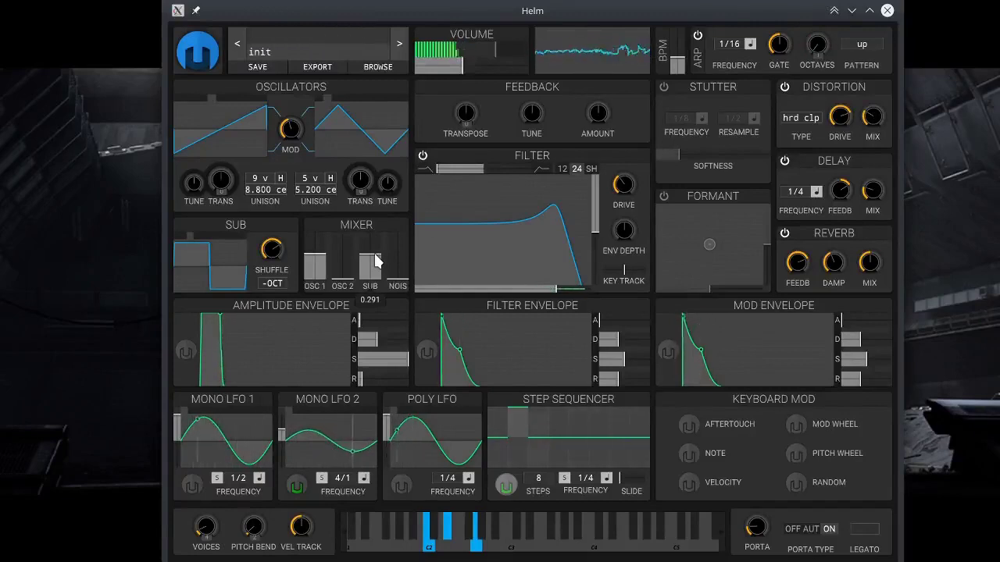
pyautogui.moveTo(377, 262); pyautogui.dragTo(379, 261)
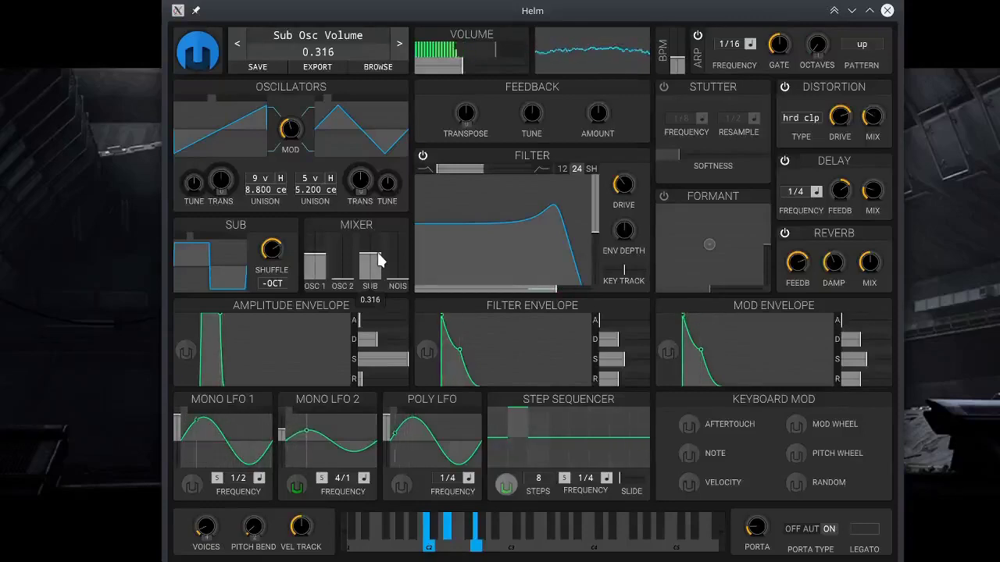
pyautogui.moveTo(377, 260); pyautogui.dragTo(351, 260)
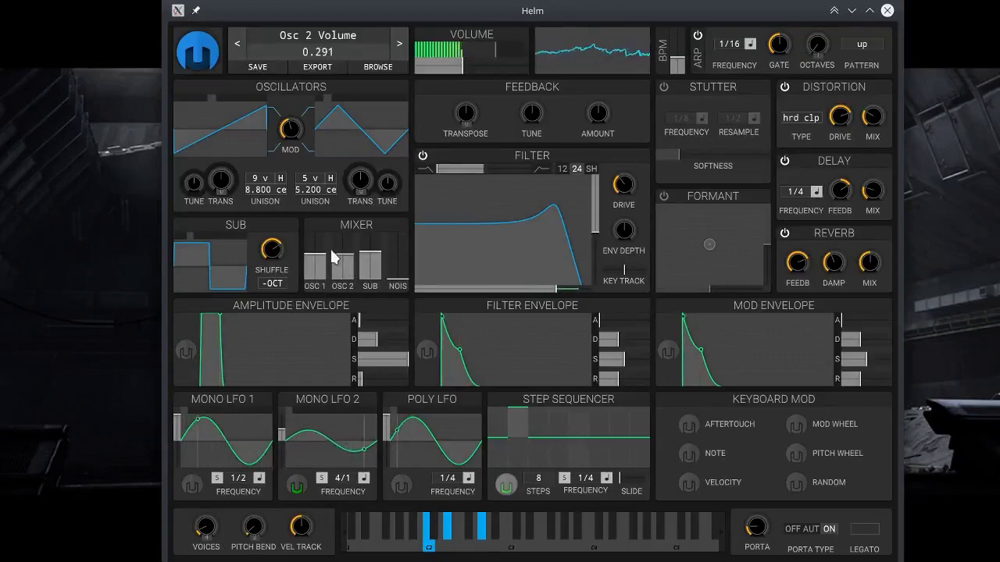
# - Change the sub oscillator's waveform to 3 step and pull its mixer level down to zero
pyautogui.click(202, 240)
pyautogui.click(211, 239)
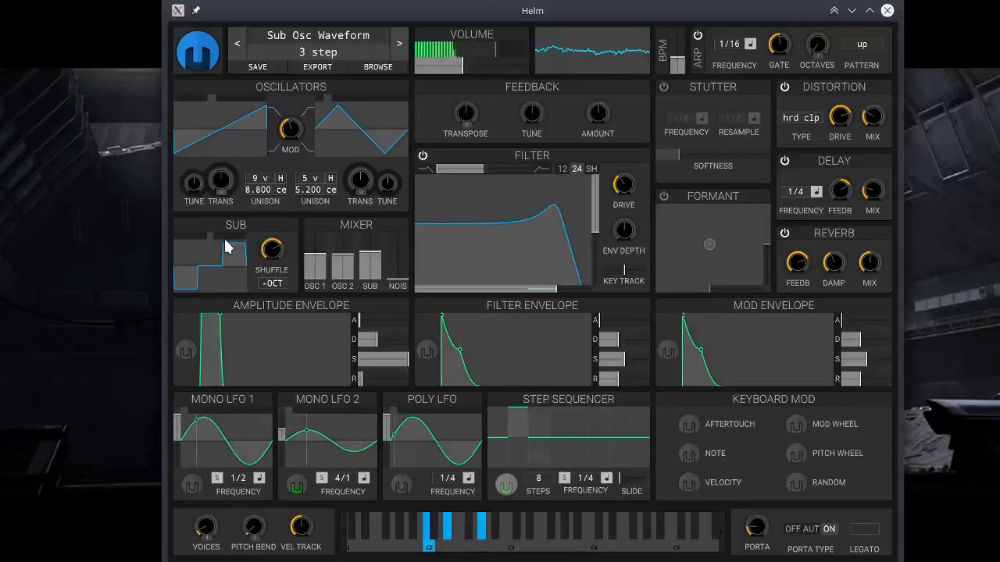
pyautogui.moveTo(366, 267); pyautogui.dragTo(383, 287)
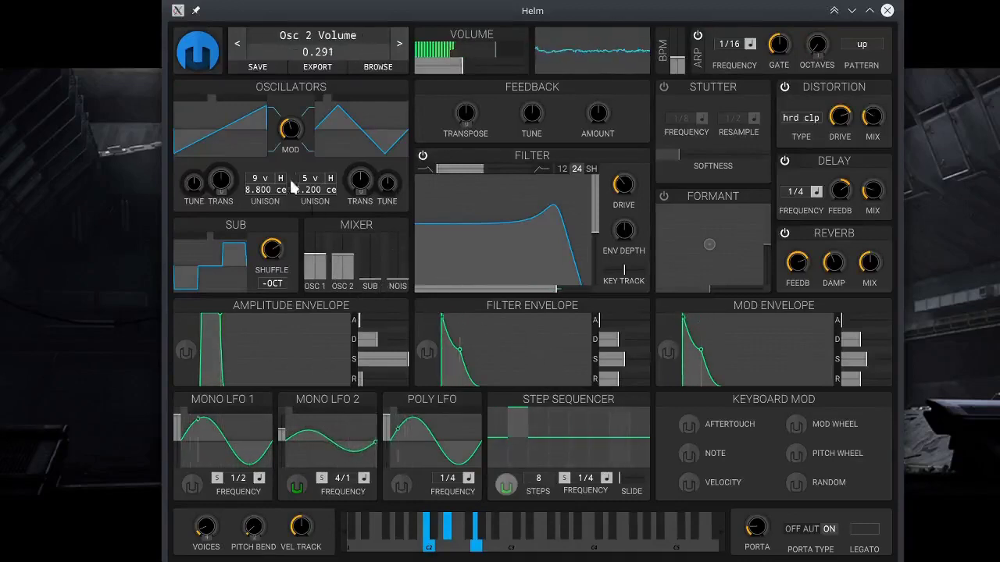
# - Try the 8 step, 9 pyramid and rising saw waveforms on oscillator 2 and settle on 4 step
pyautogui.click(375, 96)
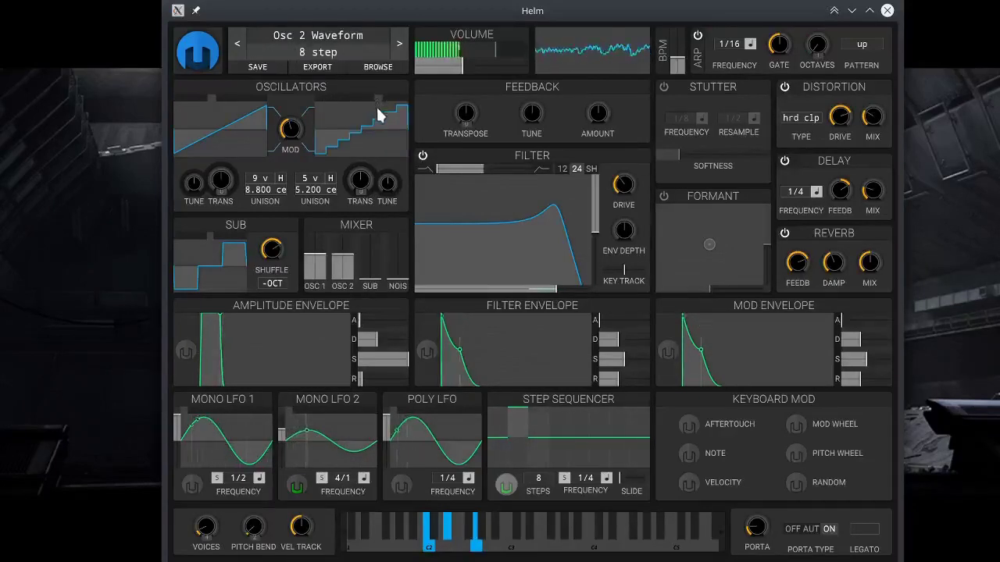
pyautogui.click(366, 97)
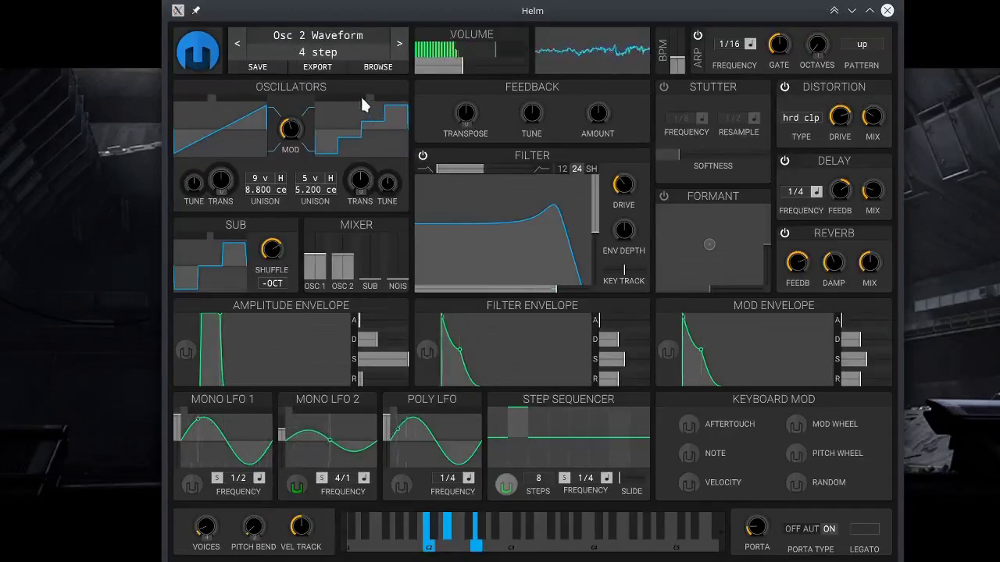
pyautogui.click(399, 97)
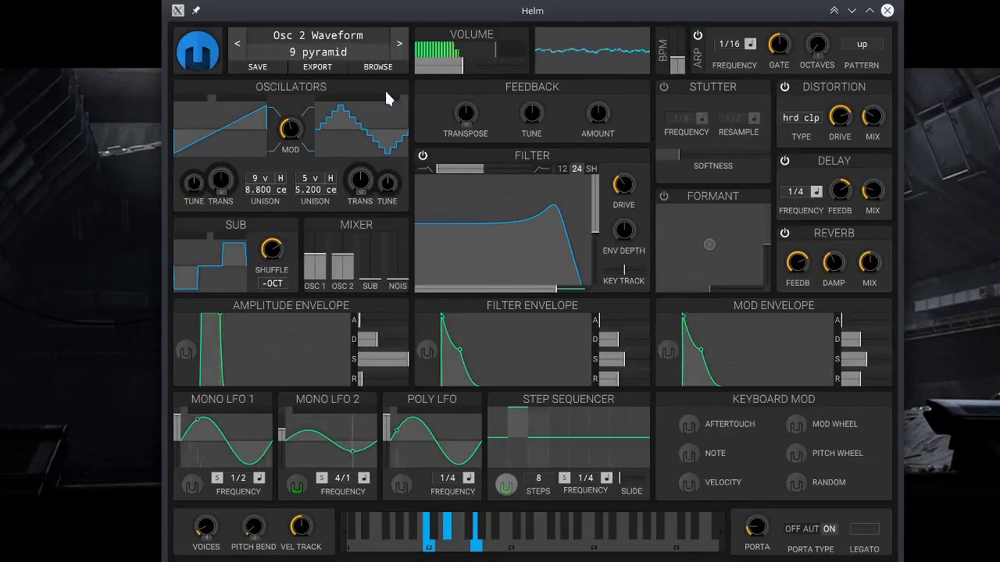
pyautogui.moveTo(377, 92); pyautogui.dragTo(353, 95)
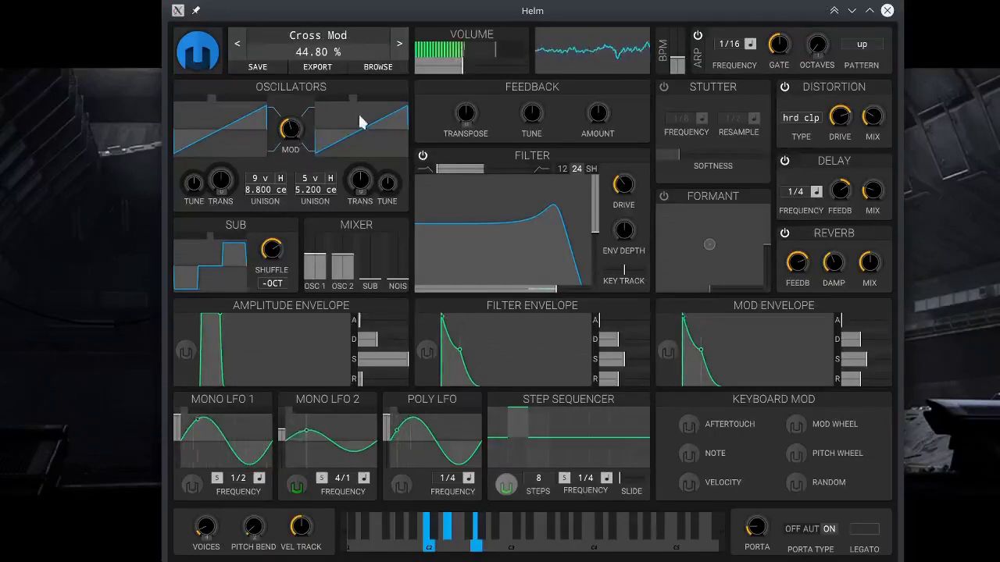
pyautogui.moveTo(362, 94); pyautogui.dragTo(373, 94)
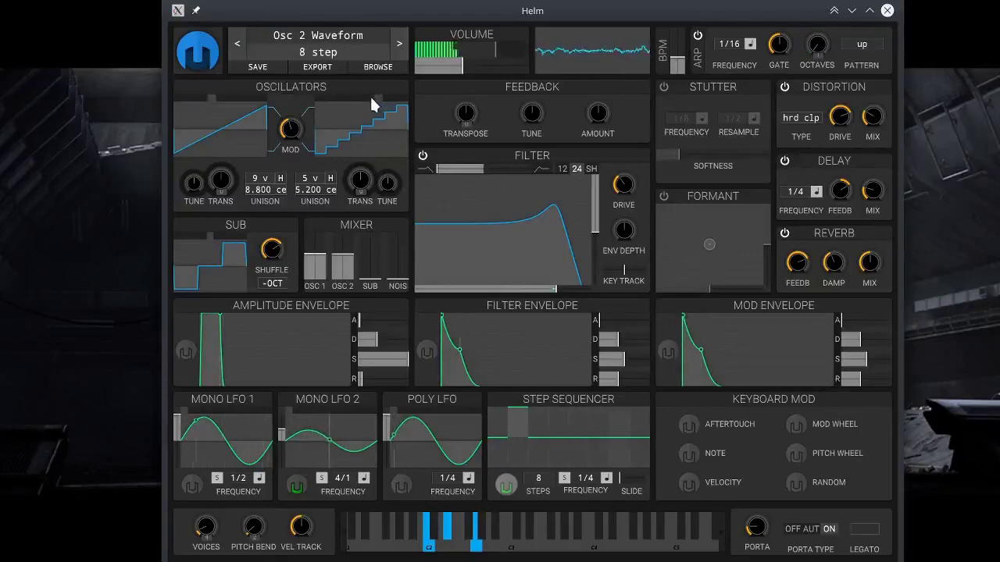
# - Change the distortion type to Linear Fold and readjust the distortion mix from low to a higher amount
pyautogui.moveTo(871, 117); pyautogui.dragTo(872, 133)
pyautogui.click(801, 119)
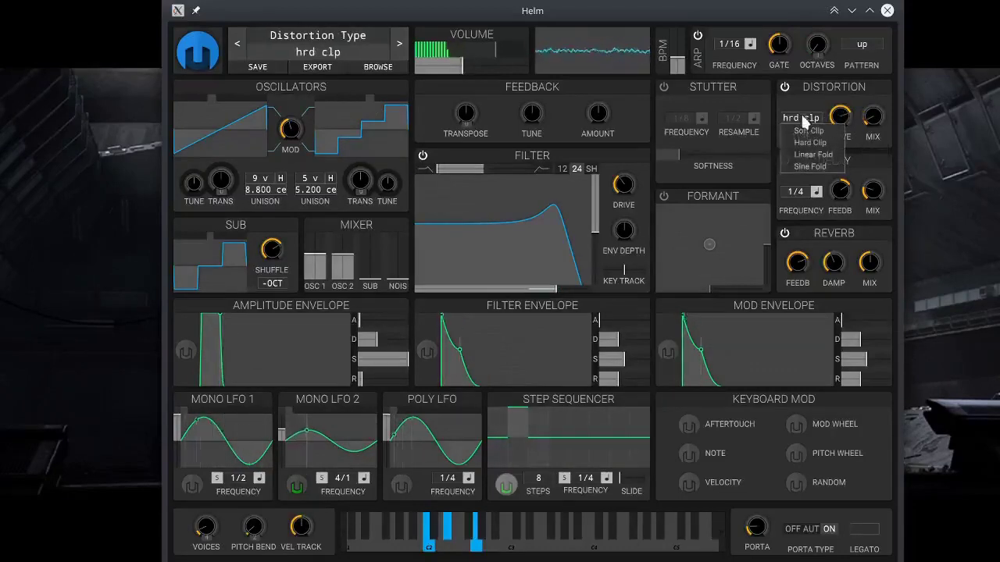
pyautogui.click(814, 153)
pyautogui.moveTo(871, 125); pyautogui.dragTo(867, 97)
# - Switch the sub oscillator's waveform to triangle, adjust its shuffle, and bring its mixer level up to roughly match the other oscillators
pyautogui.moveTo(371, 279); pyautogui.dragTo(374, 244)
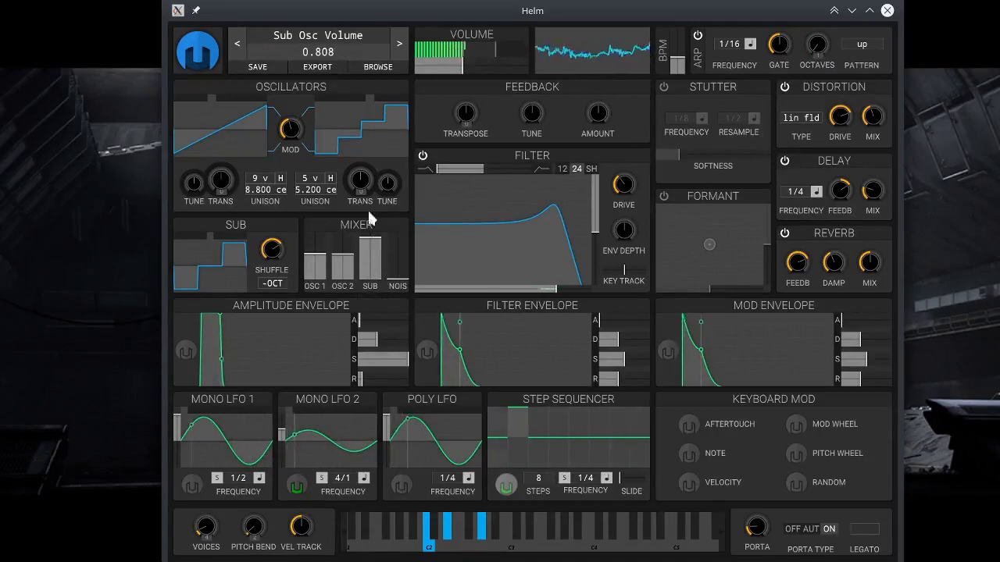
pyautogui.click(187, 244)
pyautogui.moveTo(271, 249); pyautogui.dragTo(269, 258)
pyautogui.moveTo(382, 239); pyautogui.dragTo(382, 265)
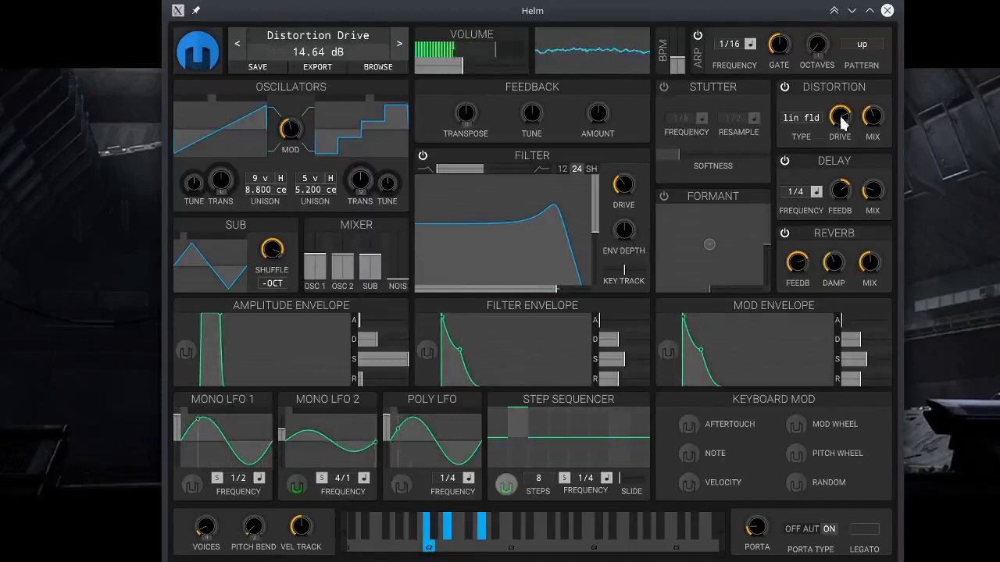
# - Change the distortion type to Soft Clip and lower the cross modulation to about 28.8%
pyautogui.click(812, 118)
pyautogui.click(811, 127)
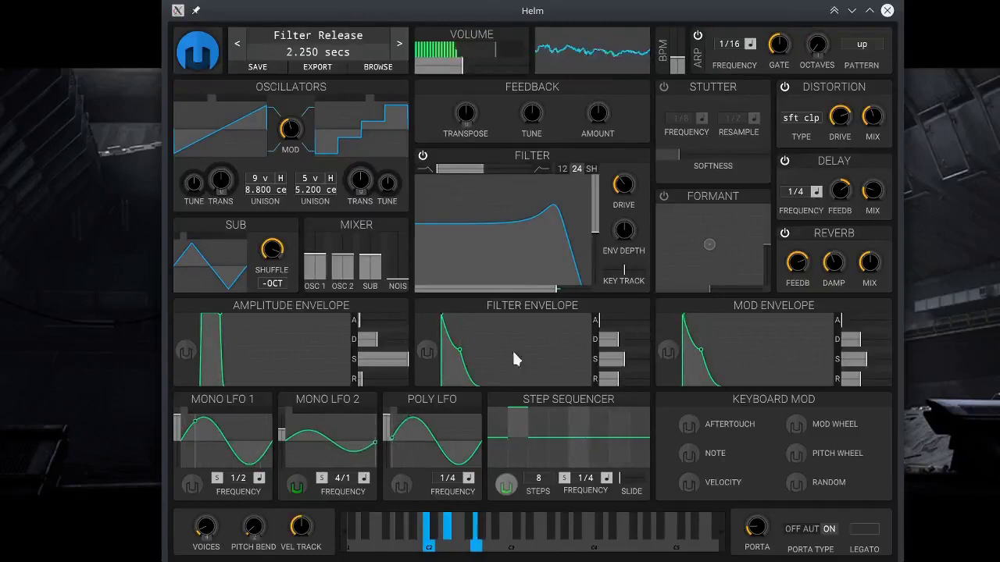
pyautogui.moveTo(290, 129); pyautogui.dragTo(290, 133)
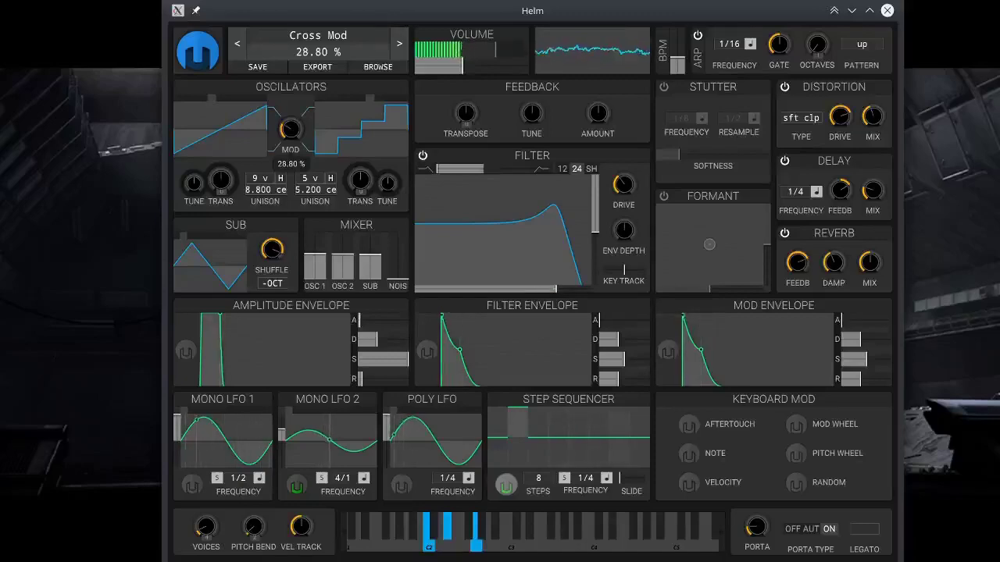
# - Try a portamento time of about 0.202 s/oct, then bring the portamento down to its minimum
pyautogui.moveTo(755, 531); pyautogui.dragTo(757, 539)
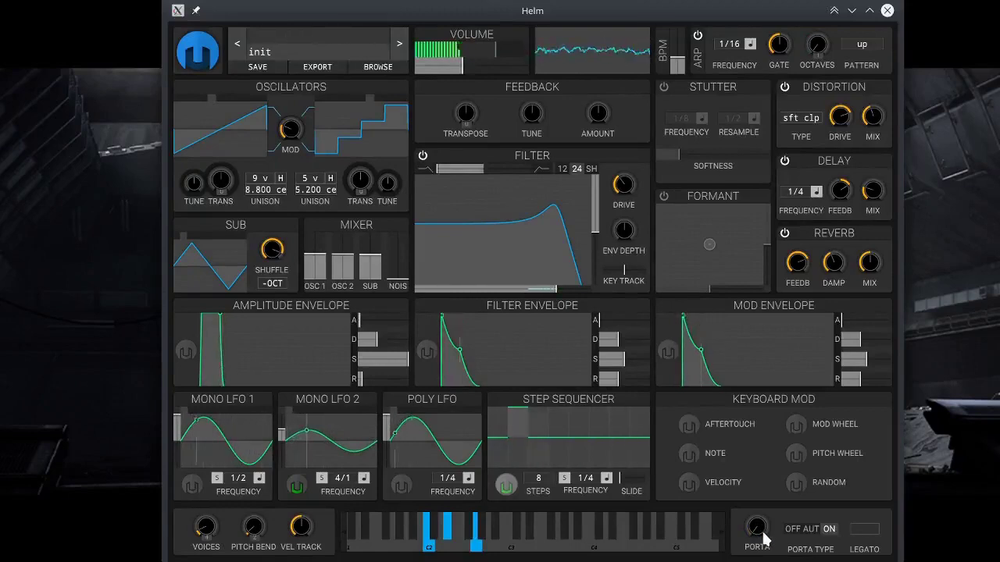
pyautogui.moveTo(756, 527); pyautogui.dragTo(756, 511)
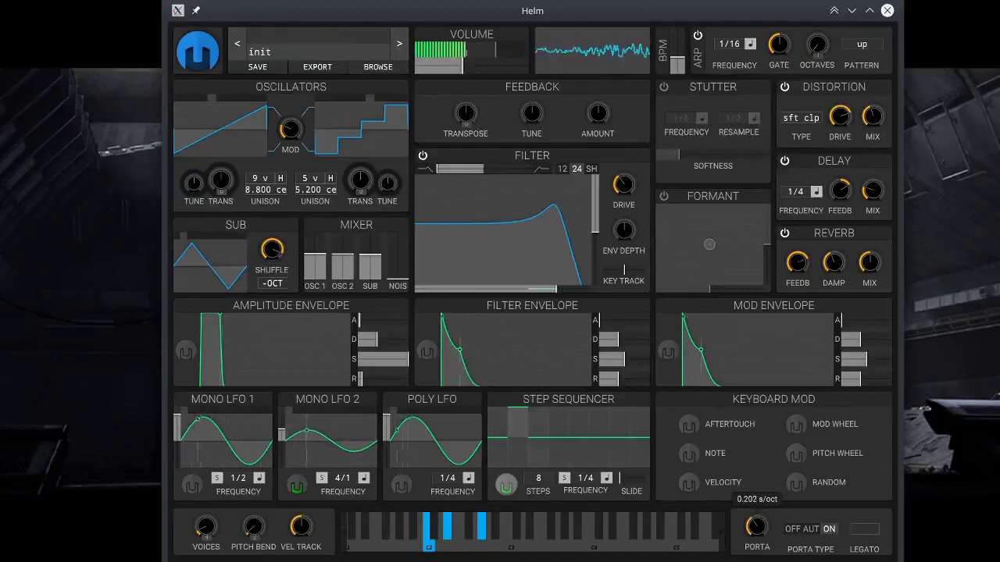
pyautogui.scroll(-5, 757, 526)
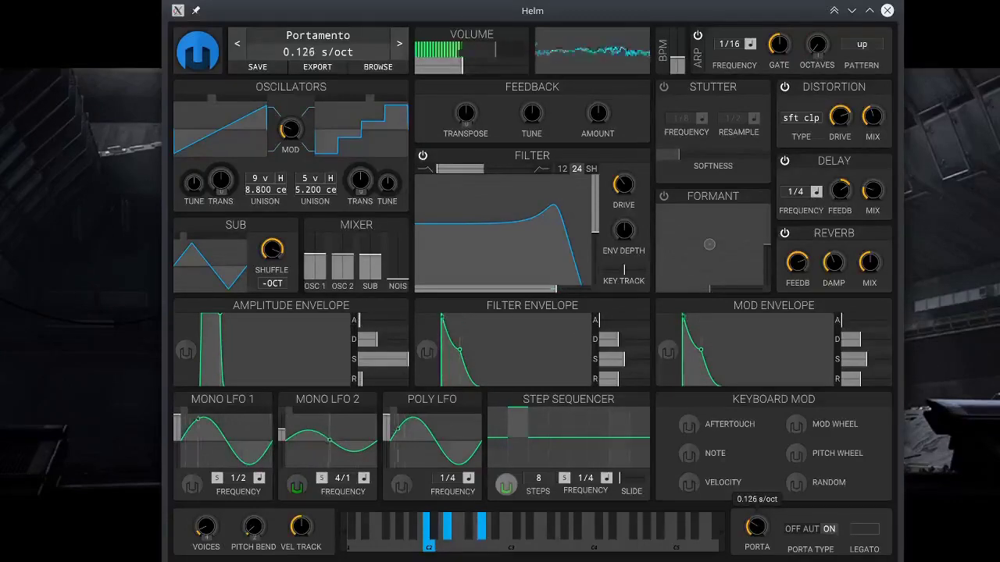
pyautogui.scroll(-1, 756, 526)
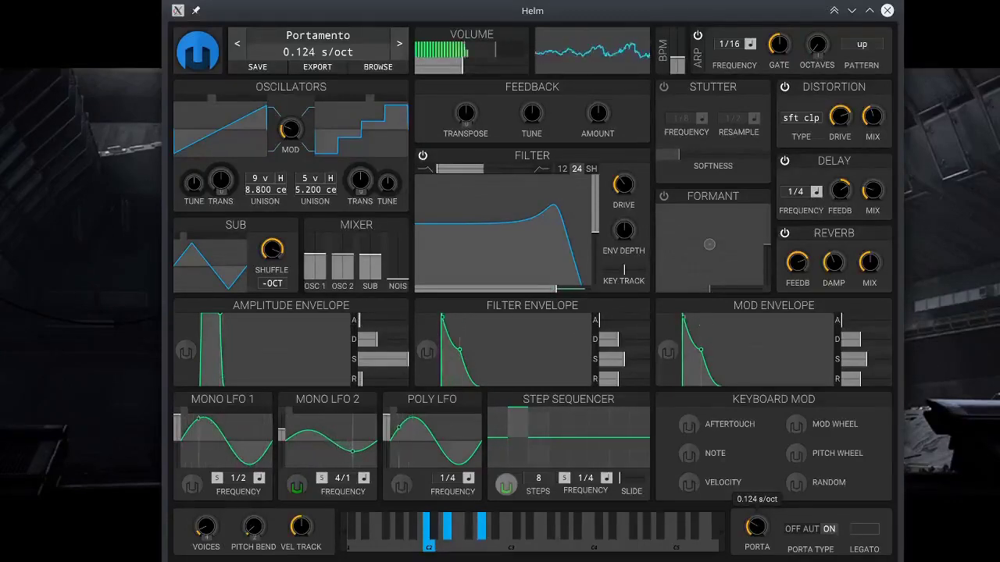
pyautogui.scroll(-6, 756, 526)
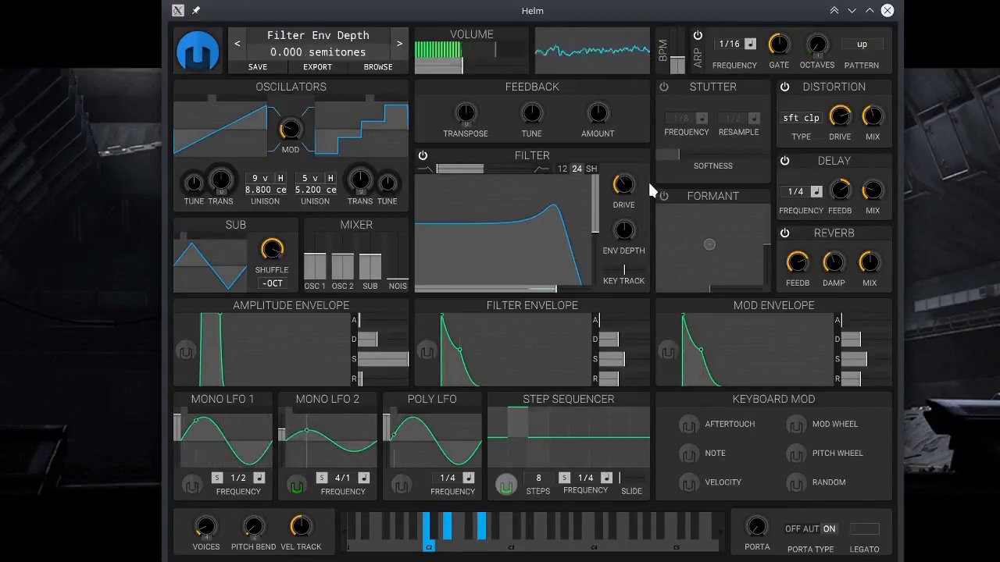
# - Lower the arpeggiator gate to 0% and reduce the distortion drive slightly, to about 13.68 dB
pyautogui.moveTo(782, 52); pyautogui.dragTo(782, 88)
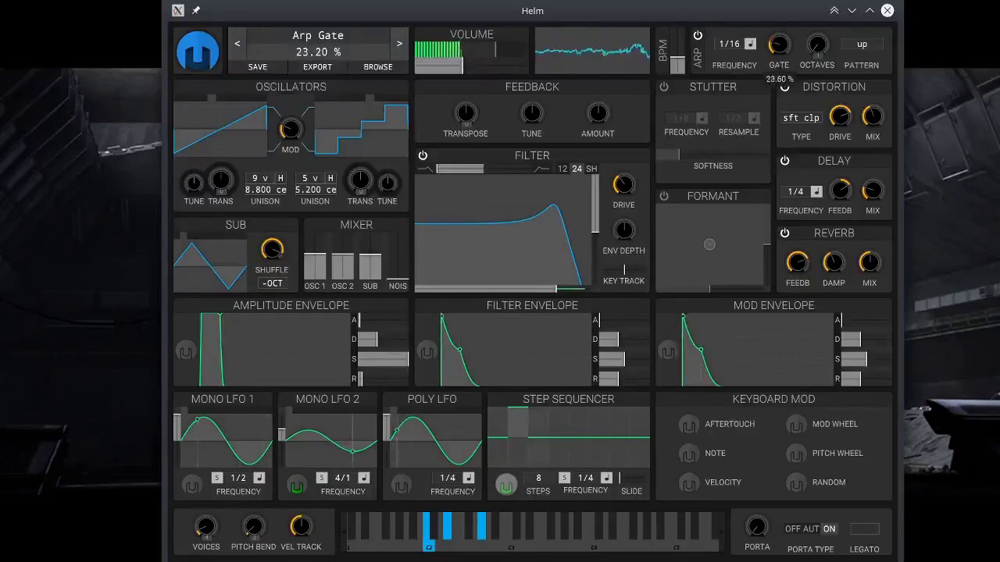
pyautogui.moveTo(782, 128); pyautogui.dragTo(782, 157)
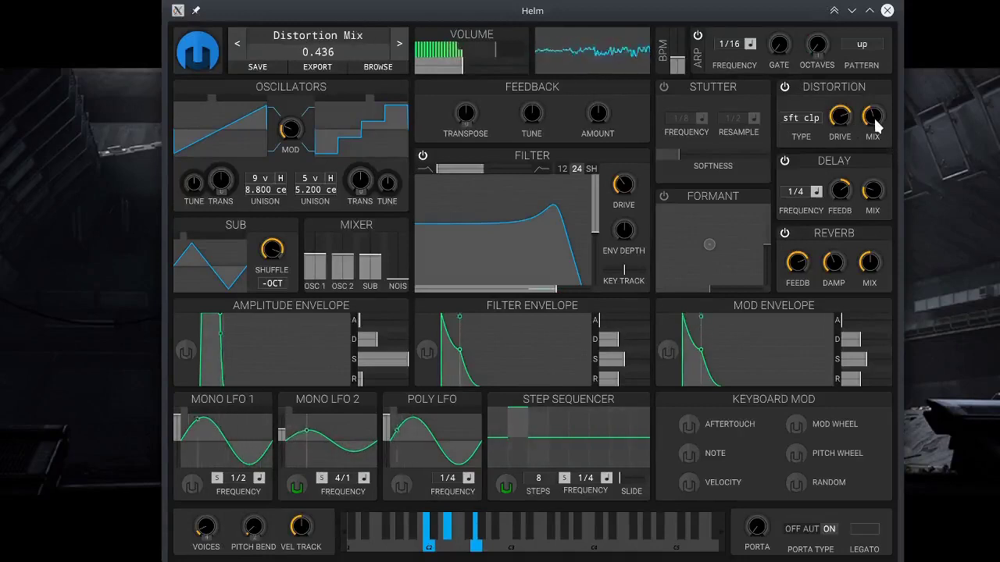
pyautogui.moveTo(842, 123); pyautogui.dragTo(844, 128)
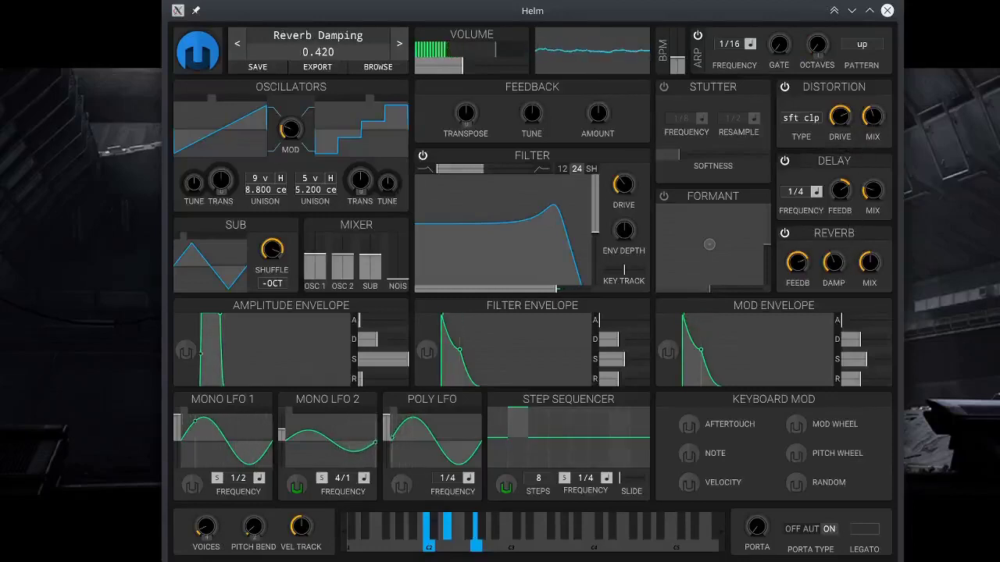
# - Raise the reverb damping to about 0.780, readjust the reverb feedback, and open the arpeggiator gate again to a low amount
pyautogui.moveTo(834, 263); pyautogui.dragTo(834, 222)
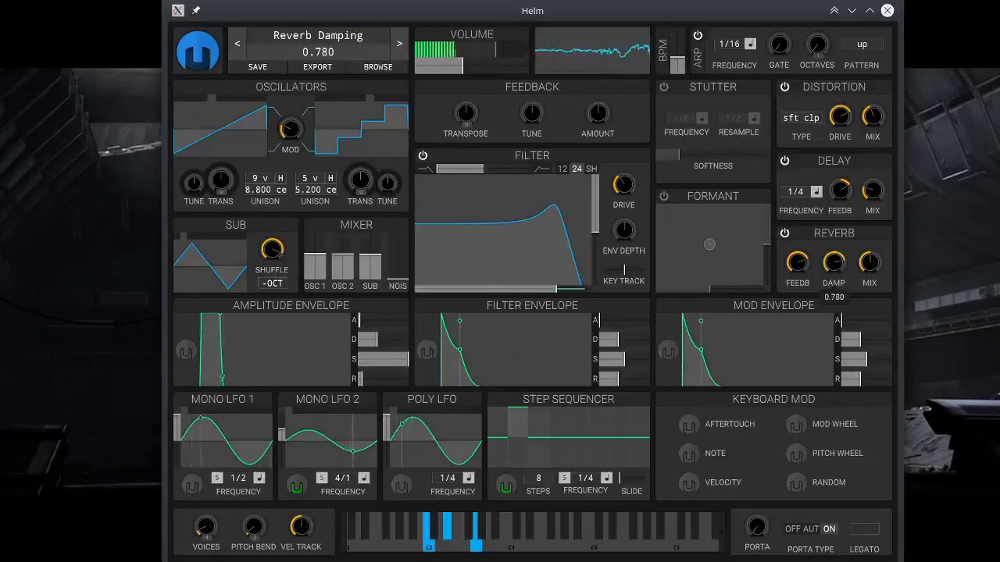
pyautogui.moveTo(797, 262); pyautogui.dragTo(818, 278)
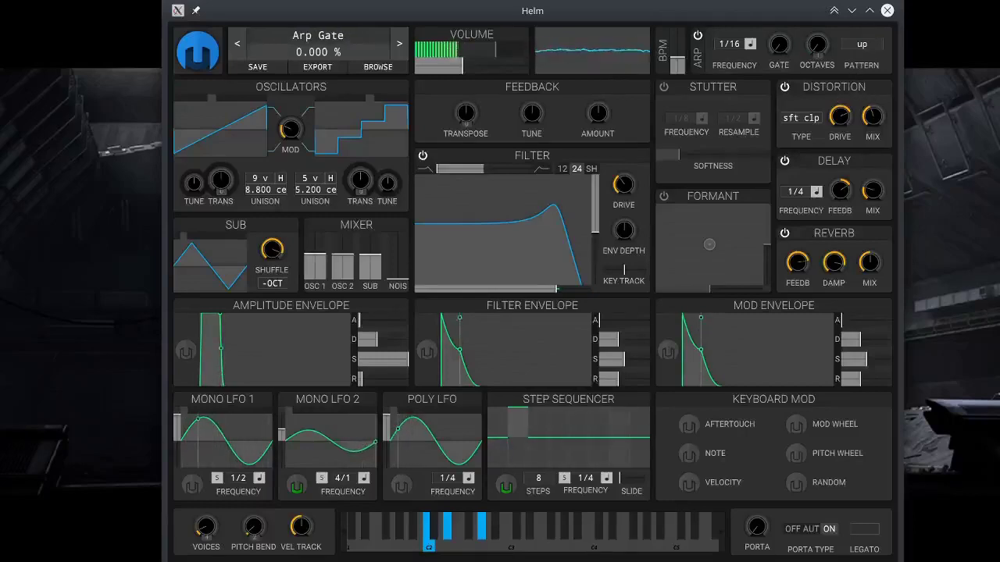
pyautogui.moveTo(779, 44); pyautogui.dragTo(779, 41)
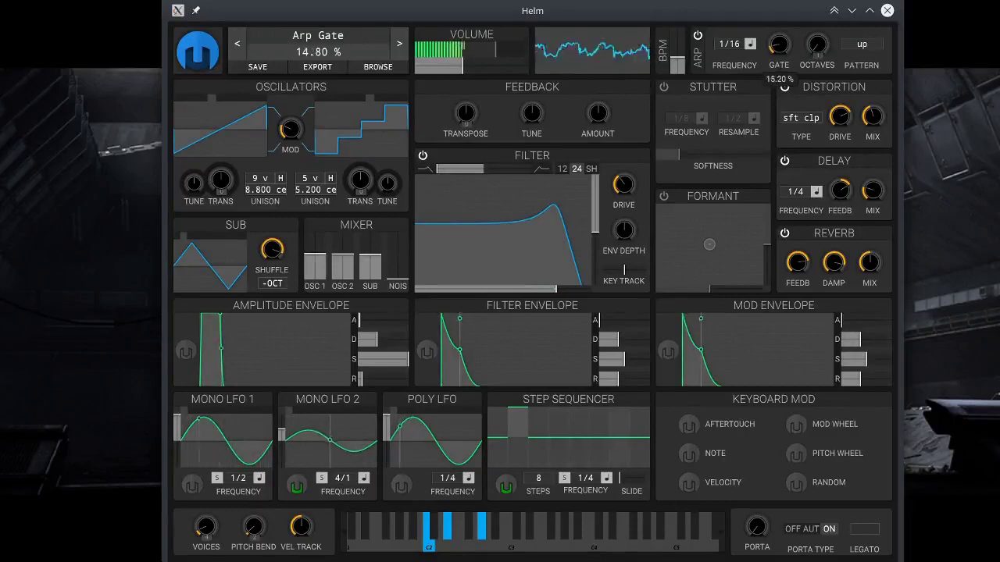
pyautogui.moveTo(779, 33); pyautogui.dragTo(779, 26)
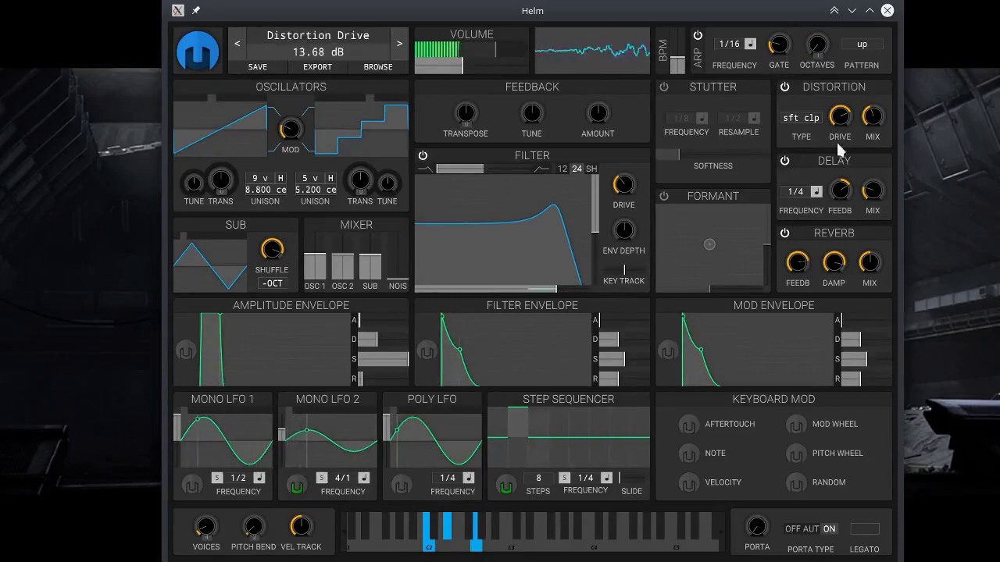
# - Readjust the reverb damping and mix, and set the delay feedback to about 56.8%
pyautogui.moveTo(834, 262); pyautogui.dragTo(834, 270)
pyautogui.moveTo(872, 192); pyautogui.dragTo(851, 197)
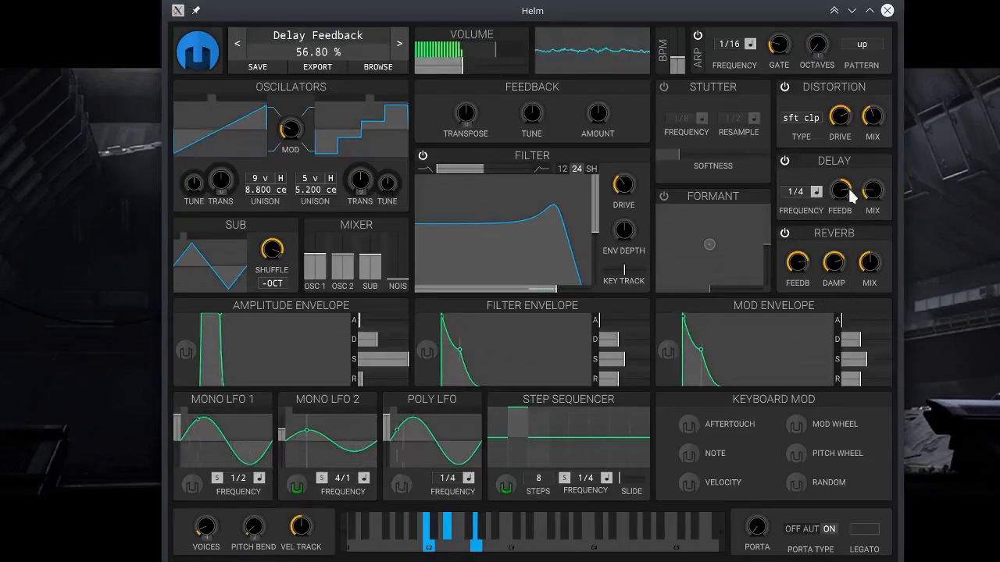
pyautogui.moveTo(869, 264); pyautogui.dragTo(871, 275)
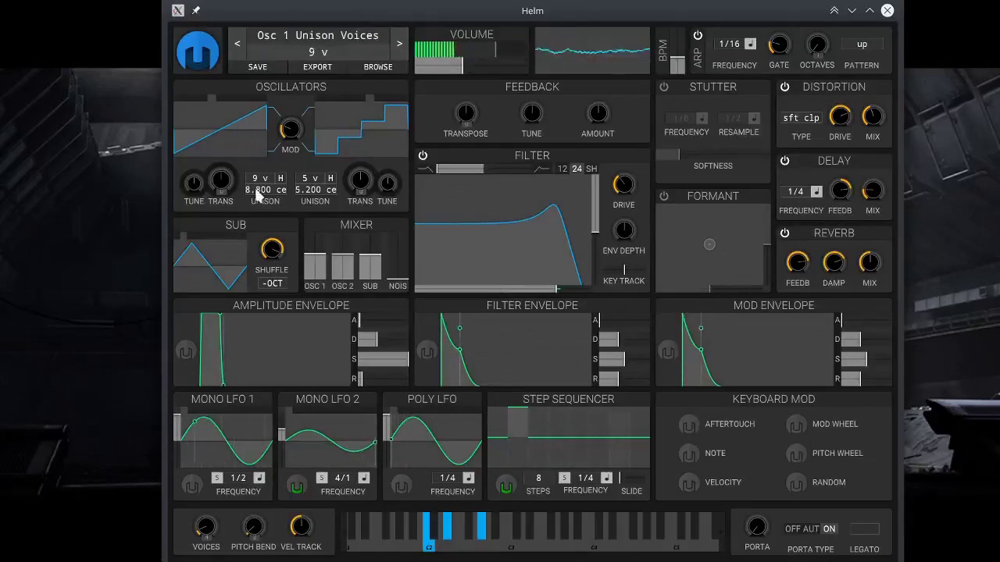
# - Set oscillator 1's unison to 5 voices with 17.2 cents detune and switch oscillator 2's waveform to sine
pyautogui.moveTo(256, 178); pyautogui.dragTo(257, 214)
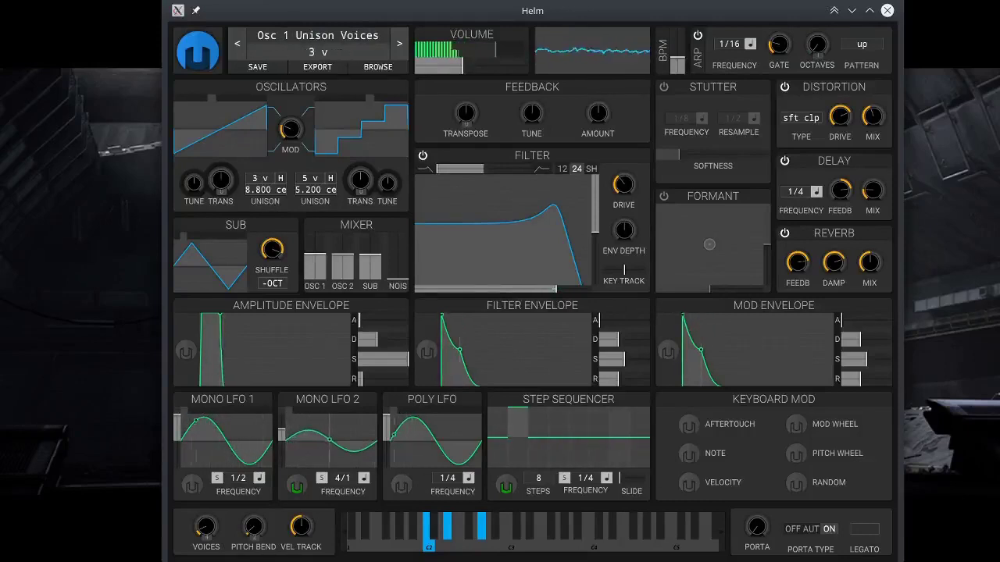
pyautogui.moveTo(256, 178); pyautogui.dragTo(266, 170)
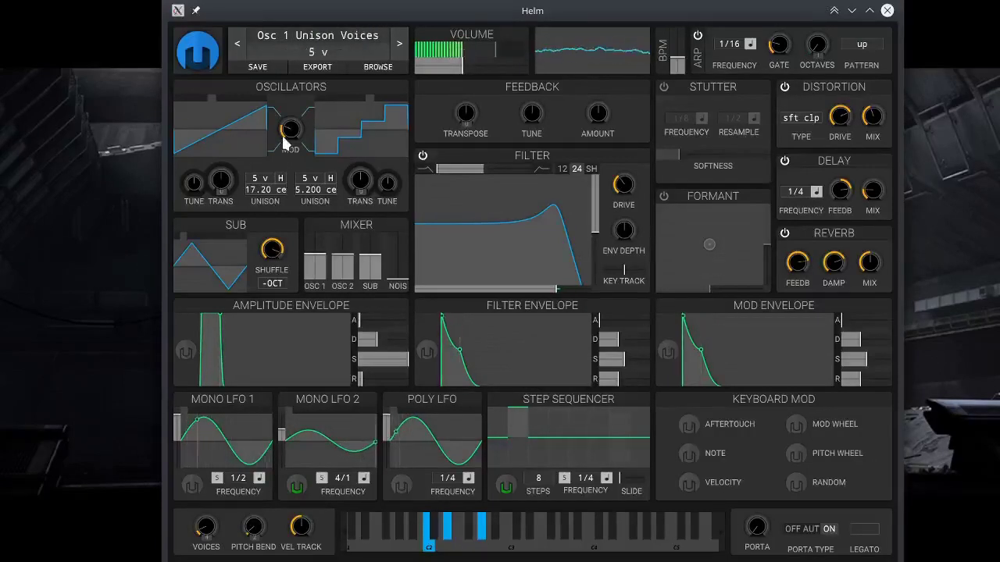
pyautogui.click(316, 116)
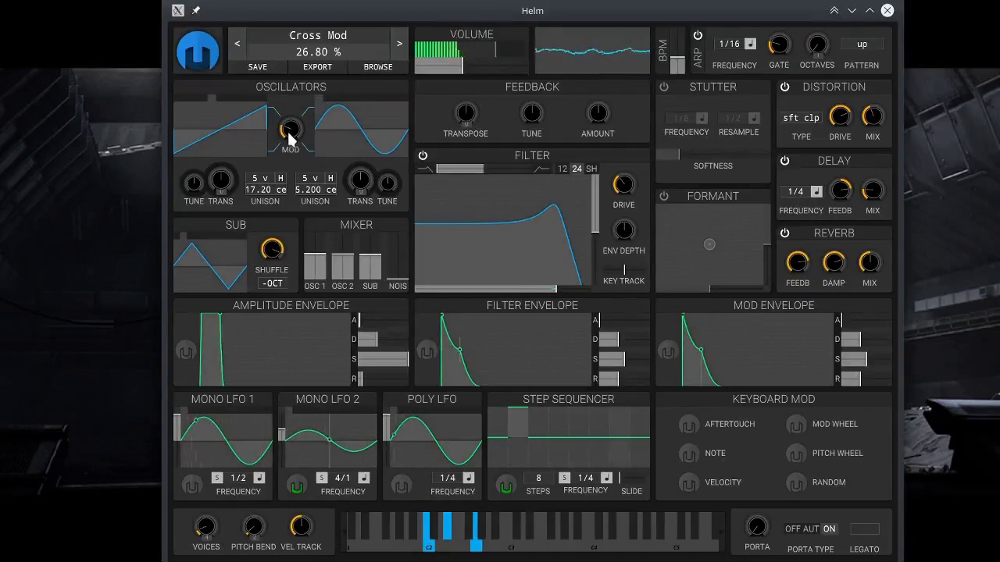